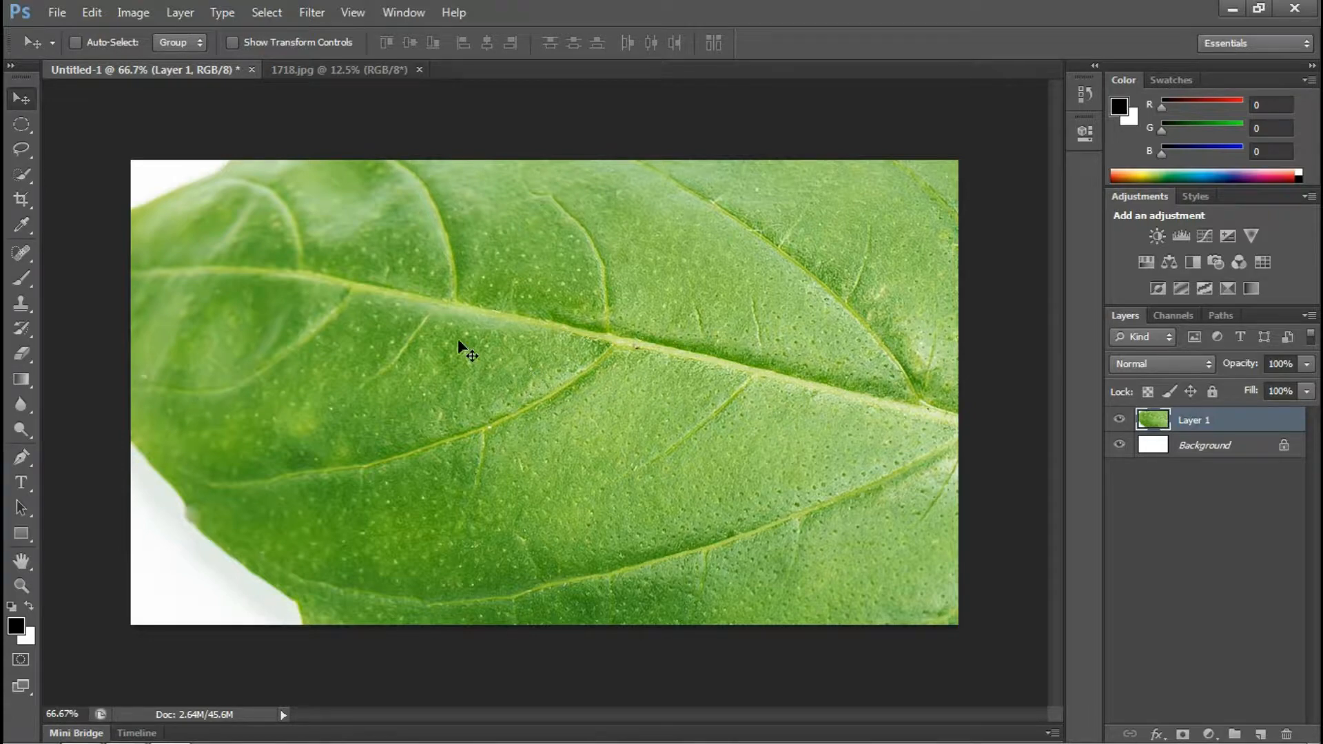
Step: Add a new layer above the leaf image and draw a small circular selection just below the central vein
scroll(448, 341, "up", 1)
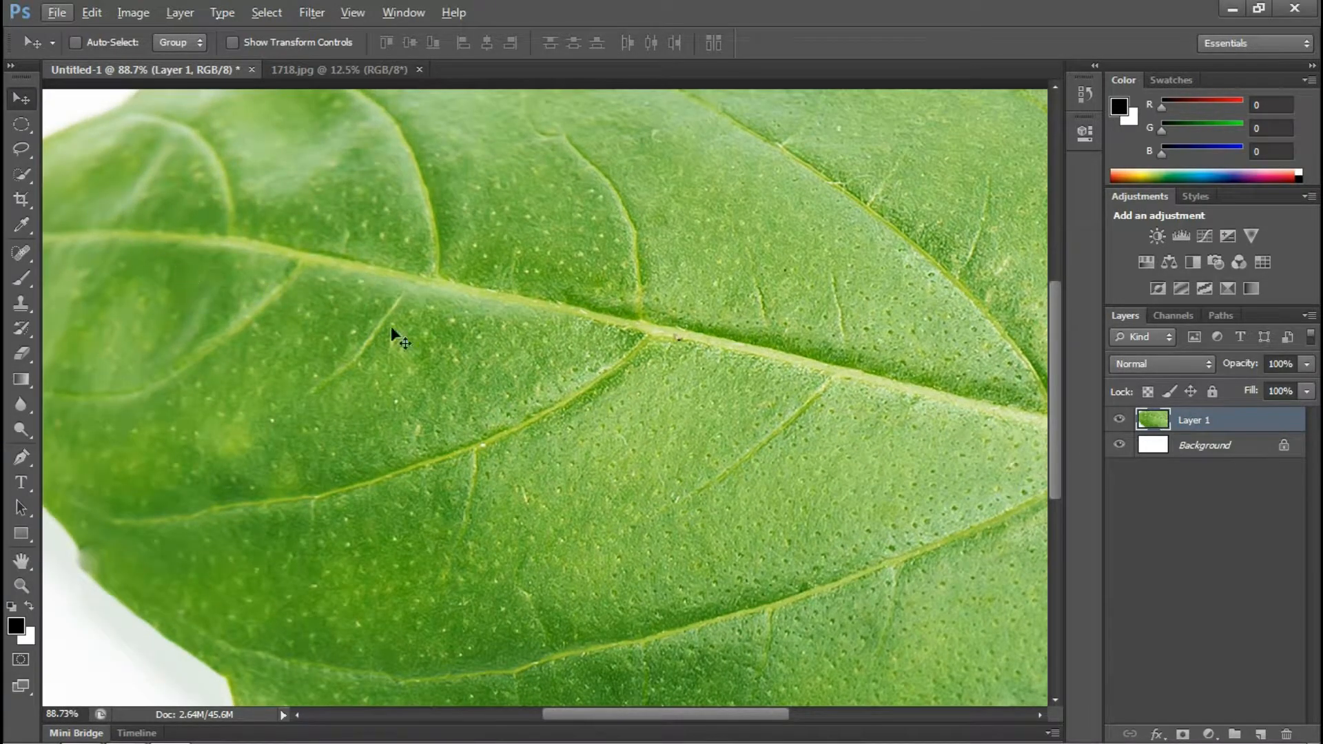
left_click(1260, 734)
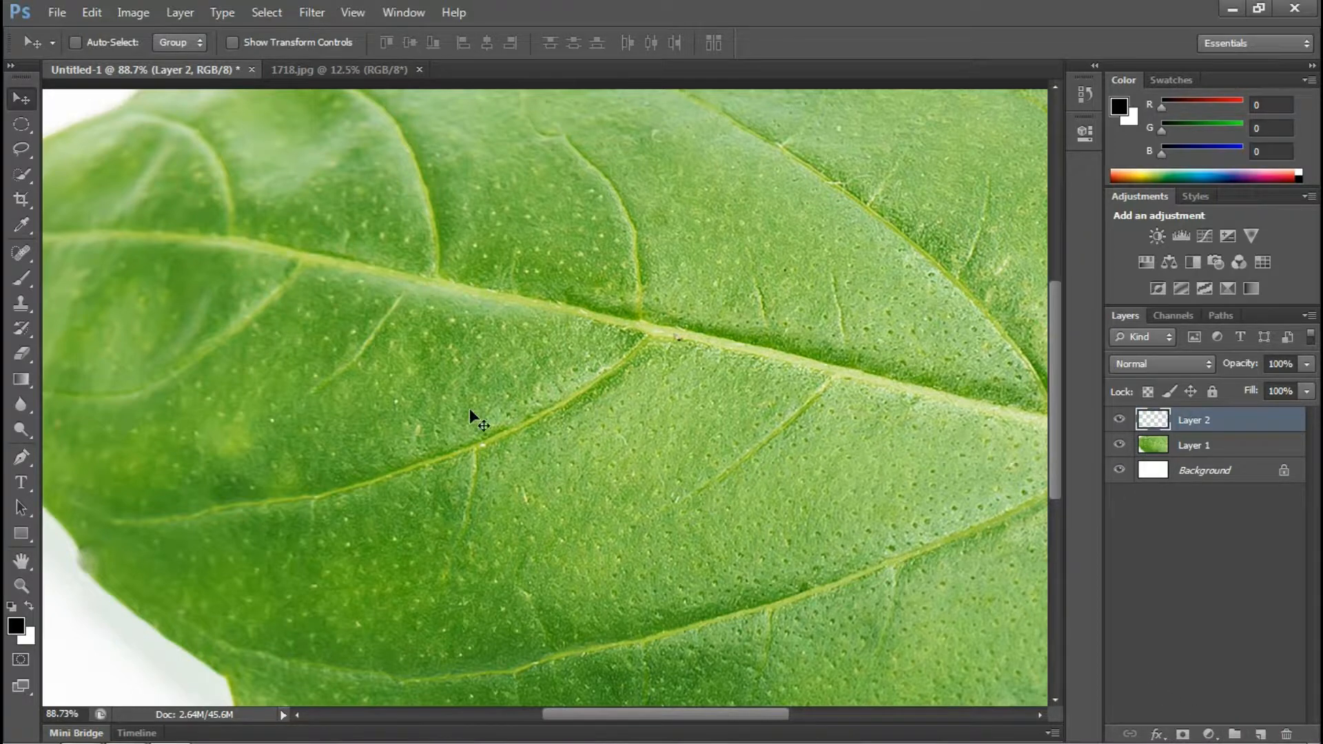
left_click(23, 128)
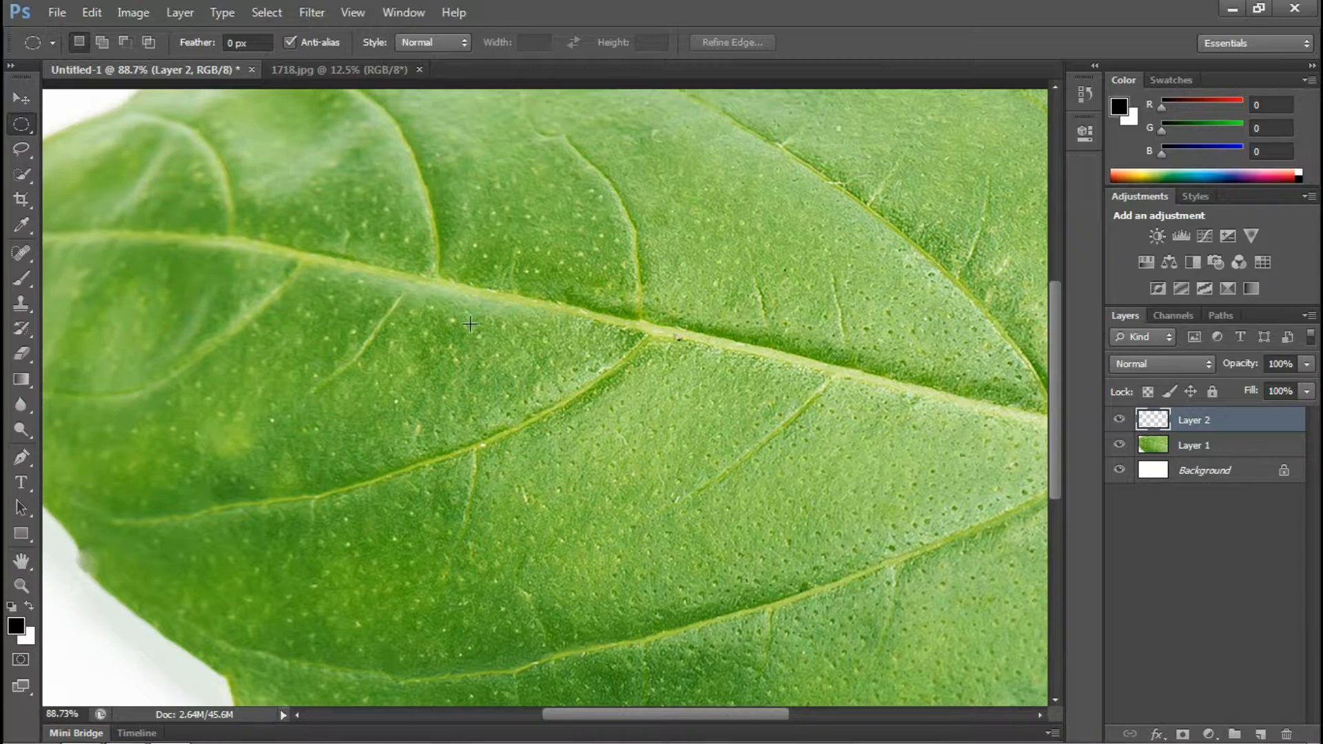
left_click_drag(468, 322, 569, 397)
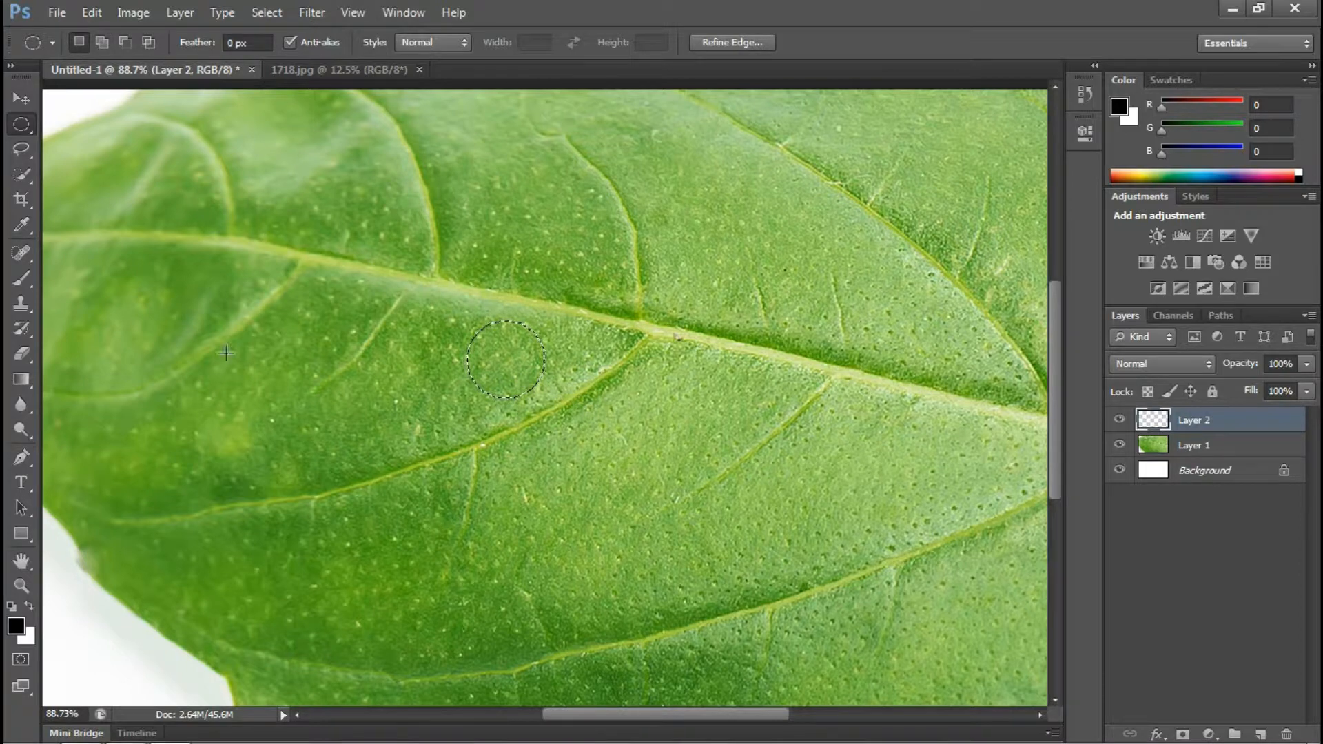
Step: Fill the circular selection with a linear Black, White gradient running diagonally from its upper-left edge to its lower-right edge
left_click(19, 384)
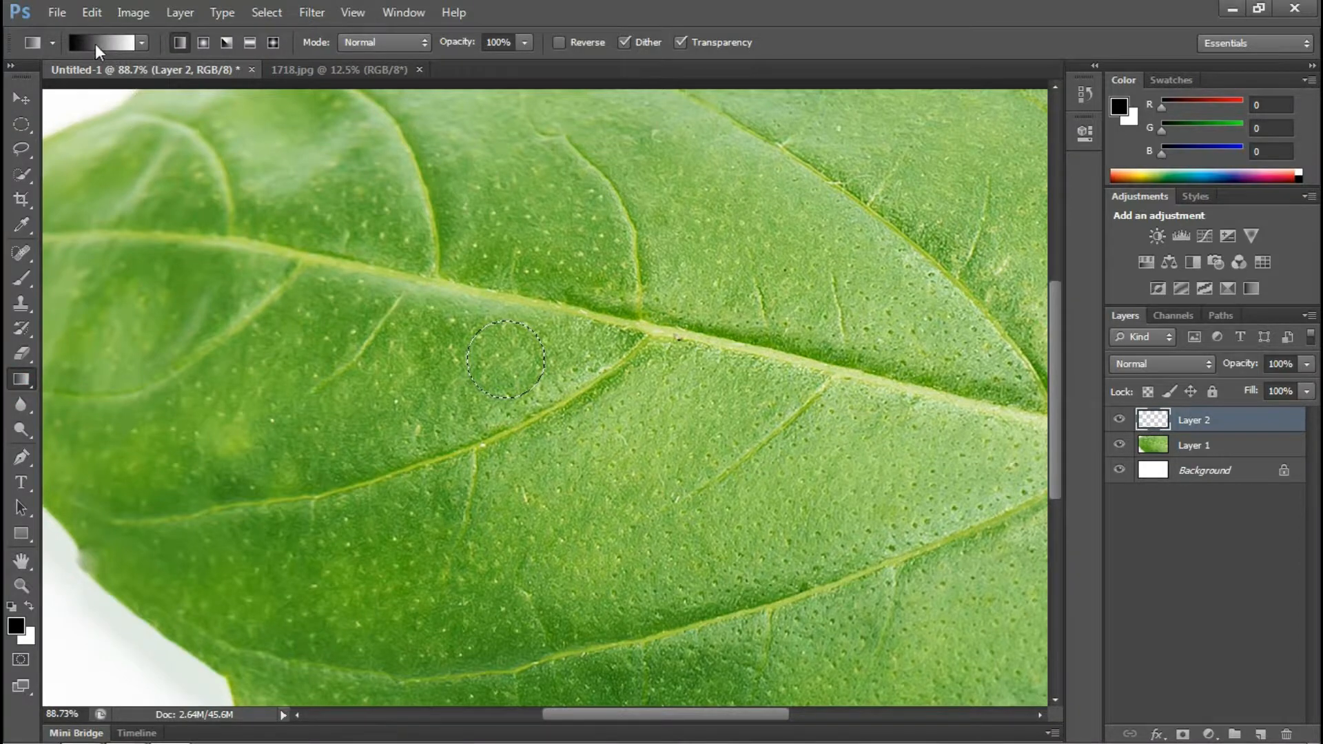
left_click(97, 43)
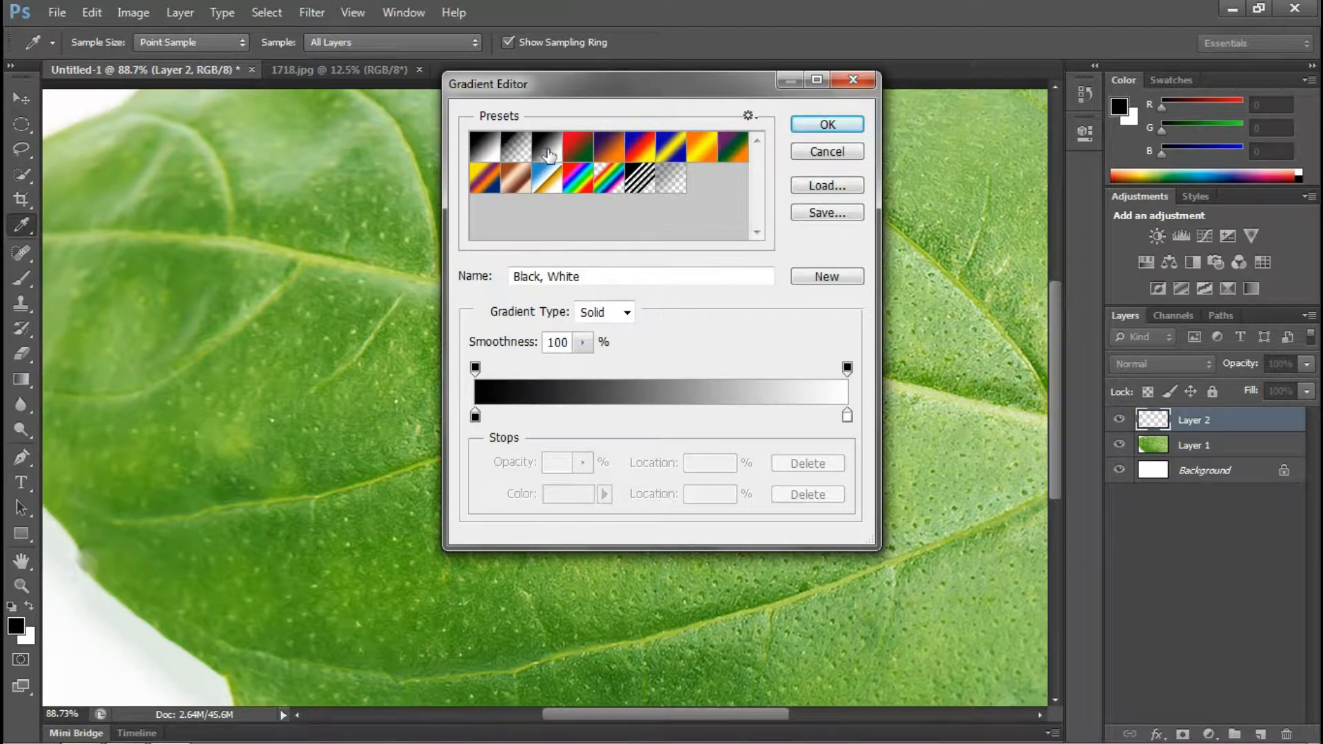
left_click(837, 124)
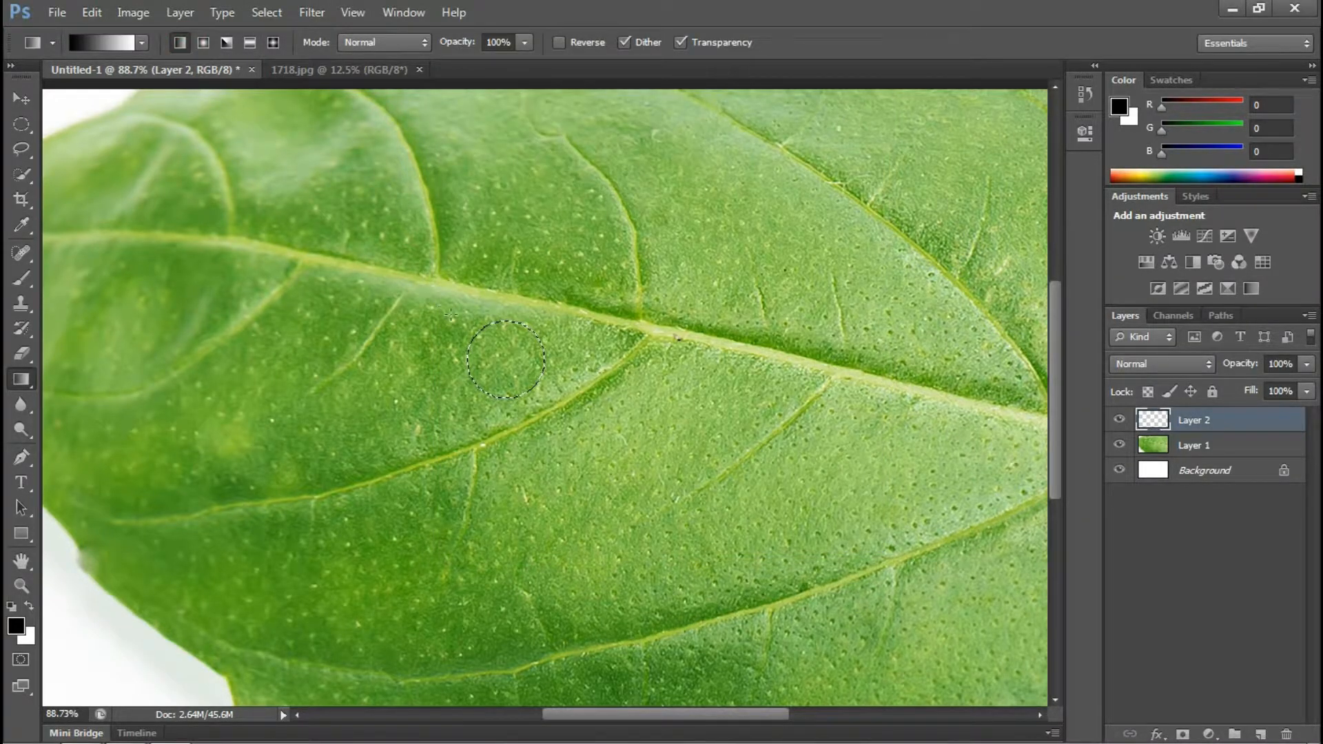
left_click_drag(472, 325, 546, 399)
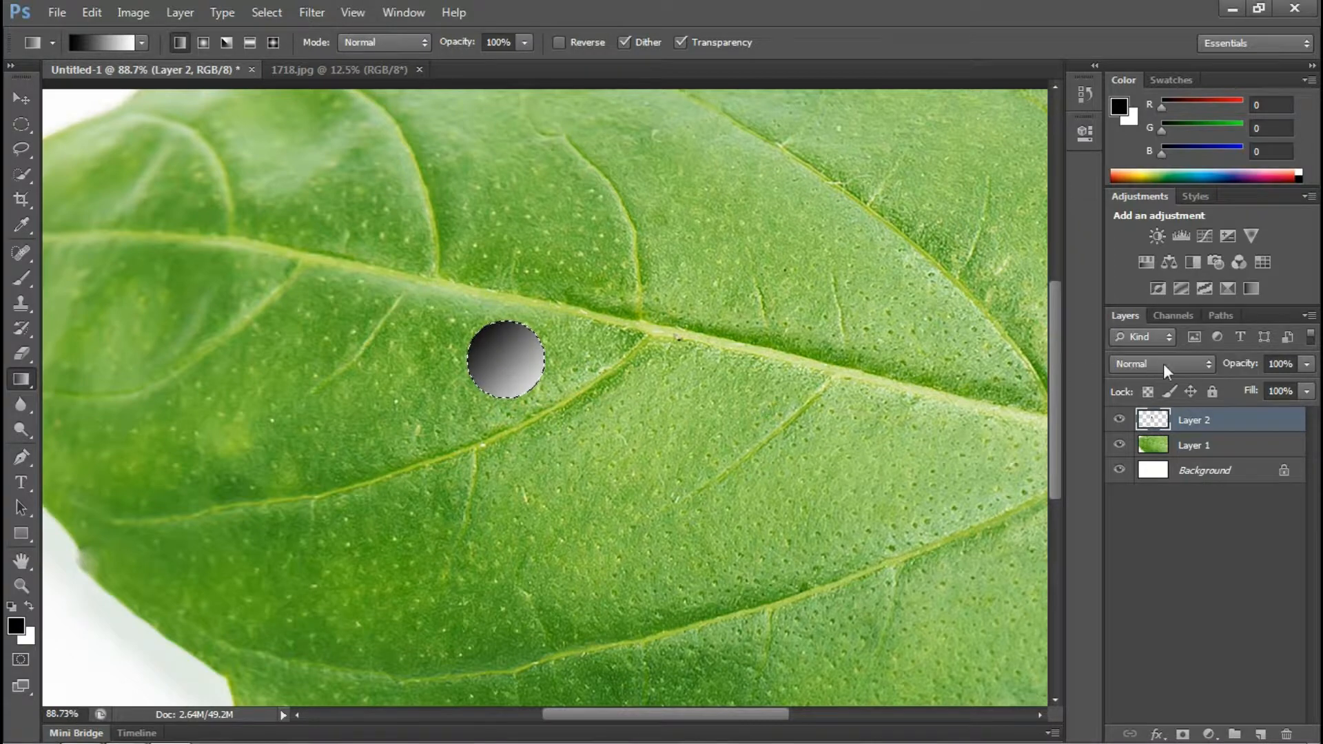
Step: Set the gradient circle layer's blend mode to Overlay and remove the selection
left_click(1193, 366)
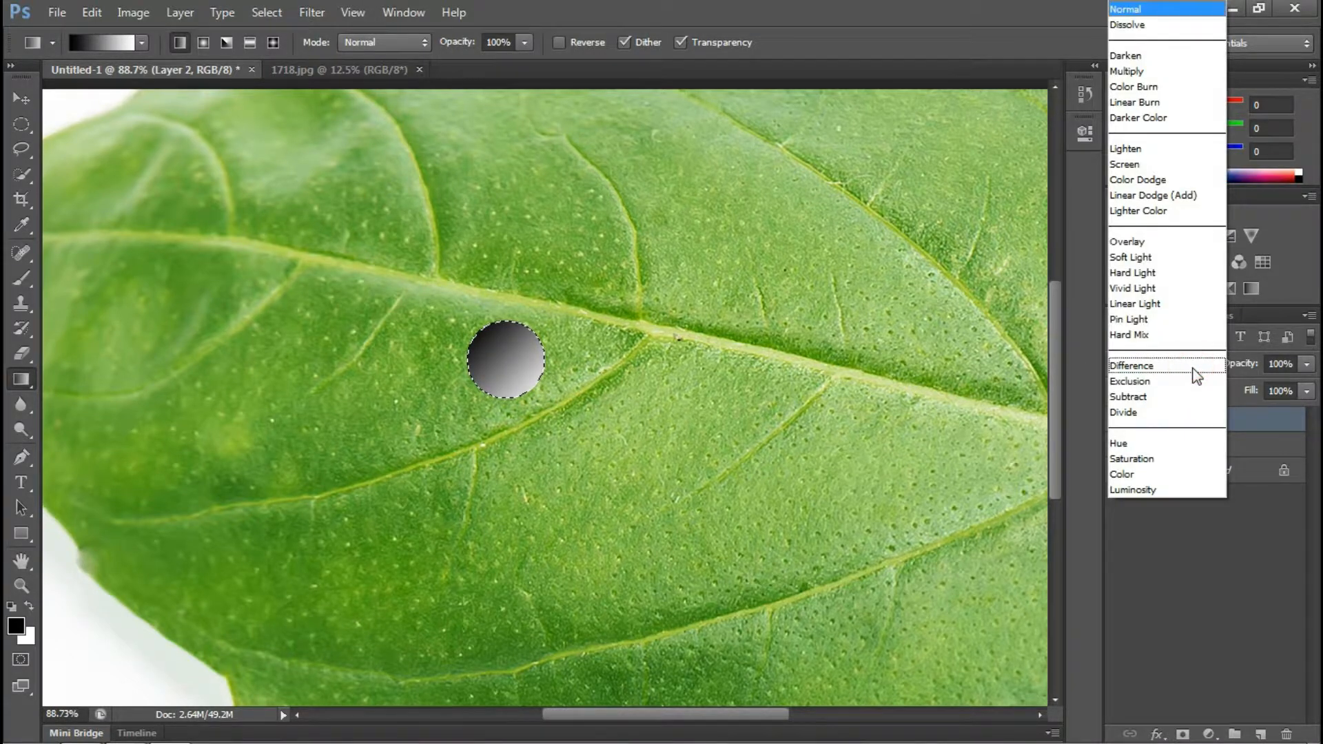
left_click(1174, 242)
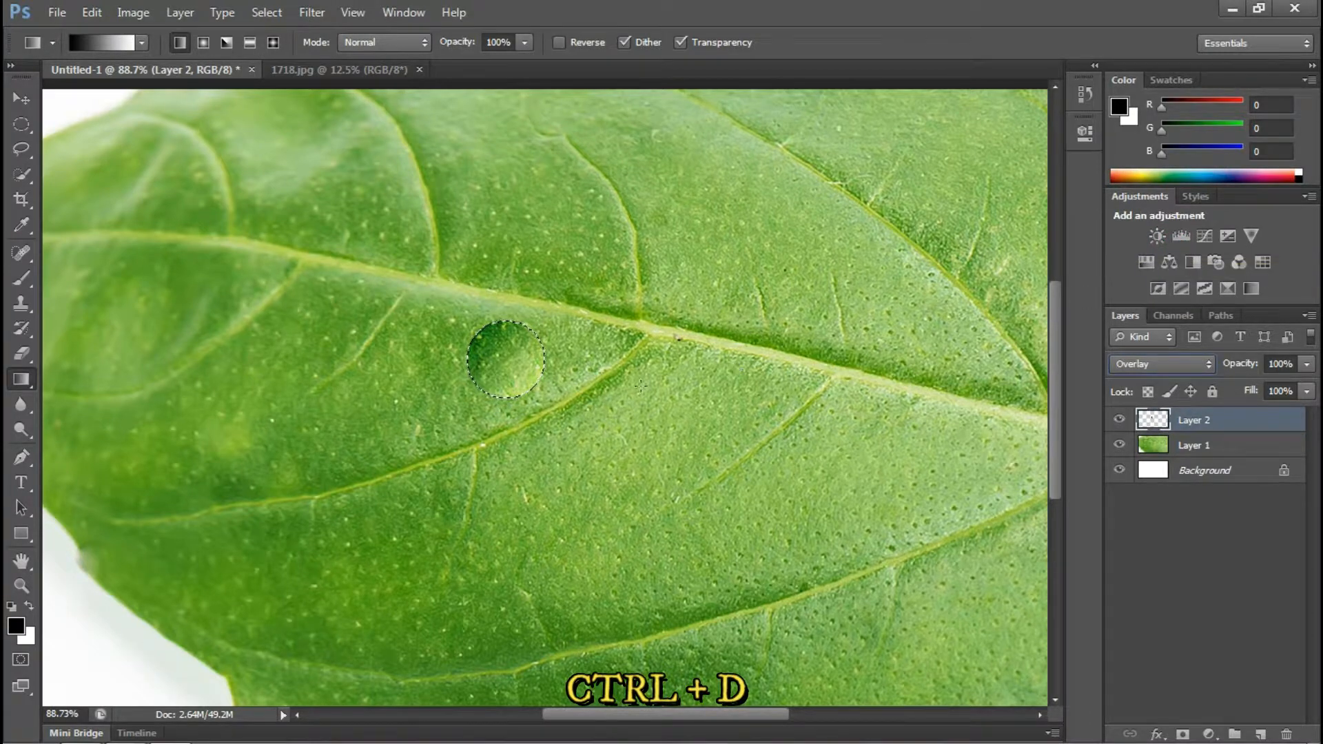
key("ctrl+d")
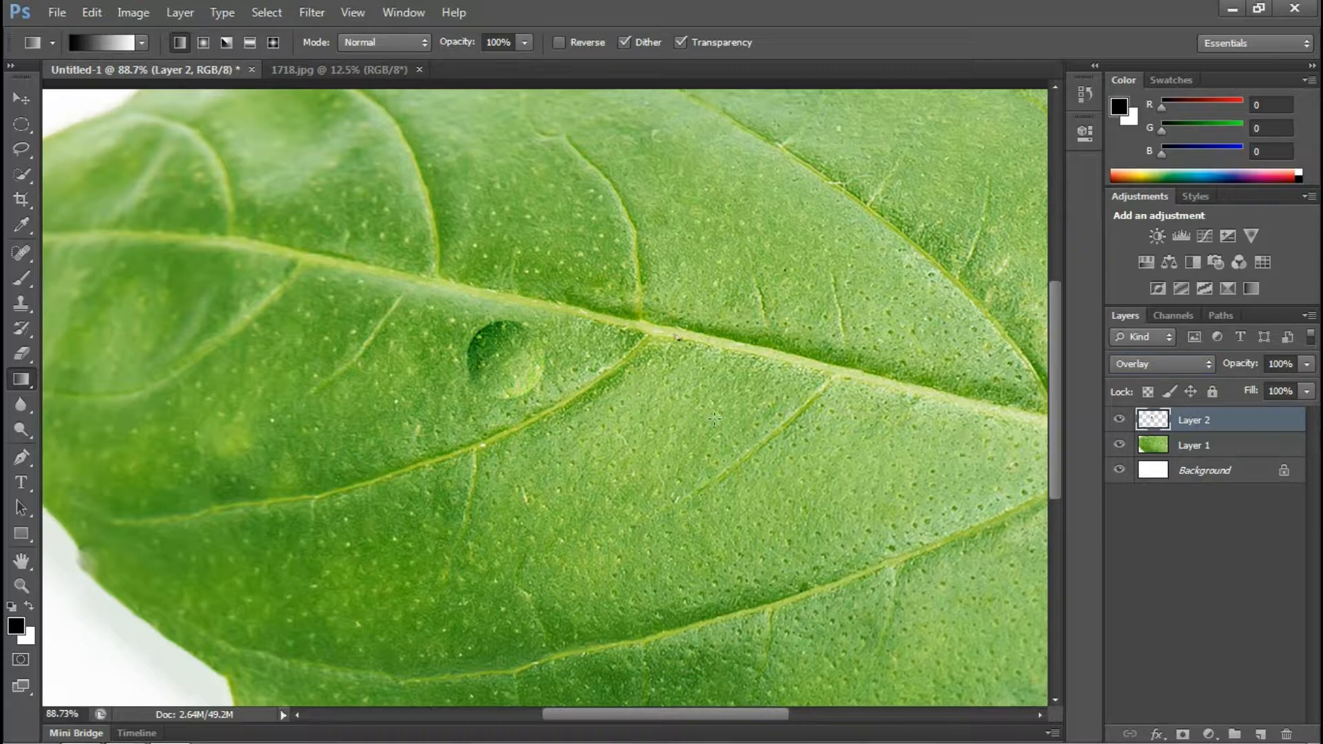
Step: Add an Inner Shadow to the droplet layer with Linear Burn blending and 40% opacity
double_click(1159, 422)
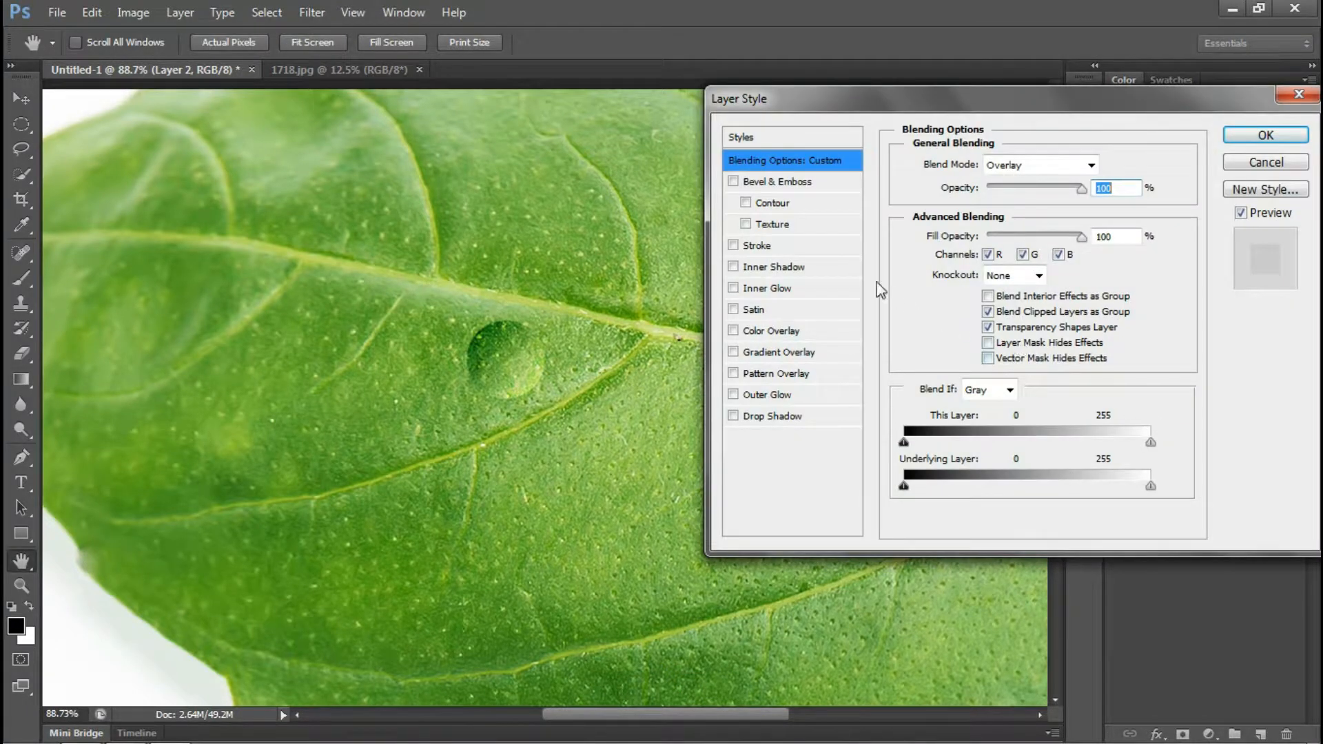
left_click(800, 268)
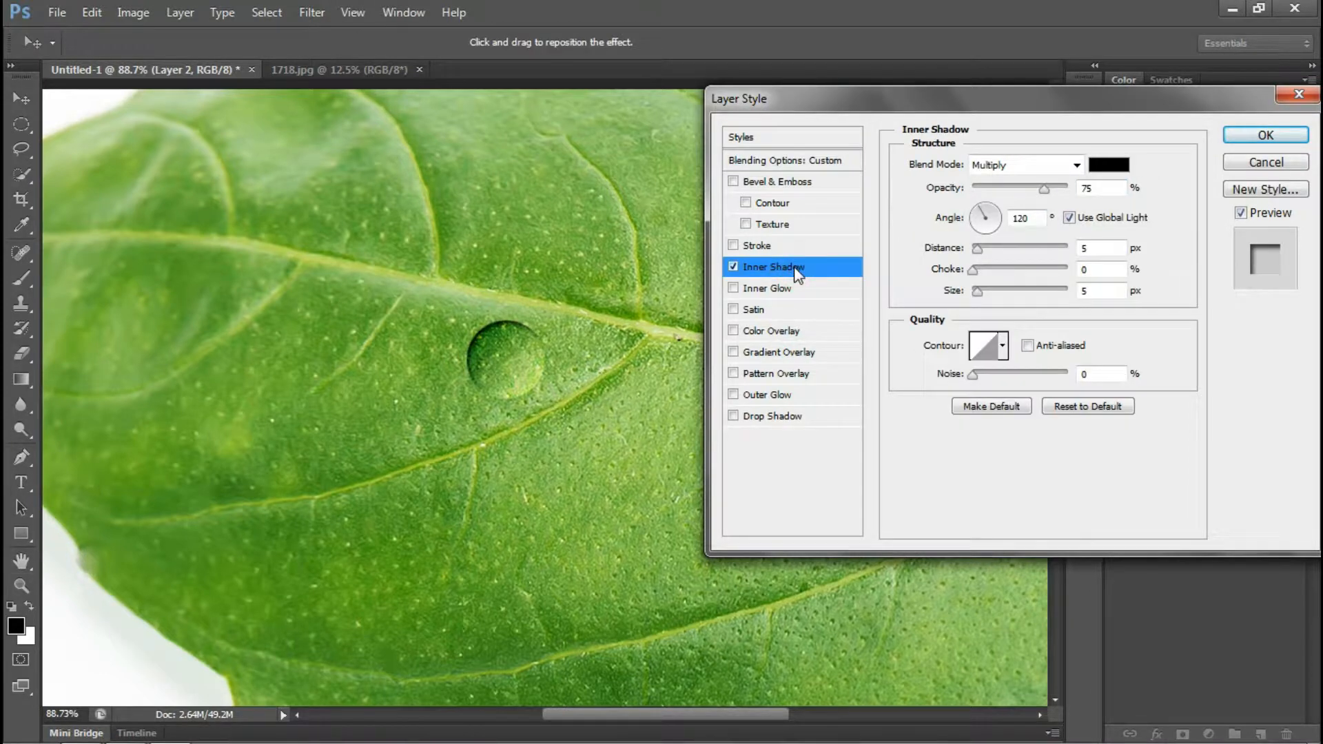
left_click(1077, 167)
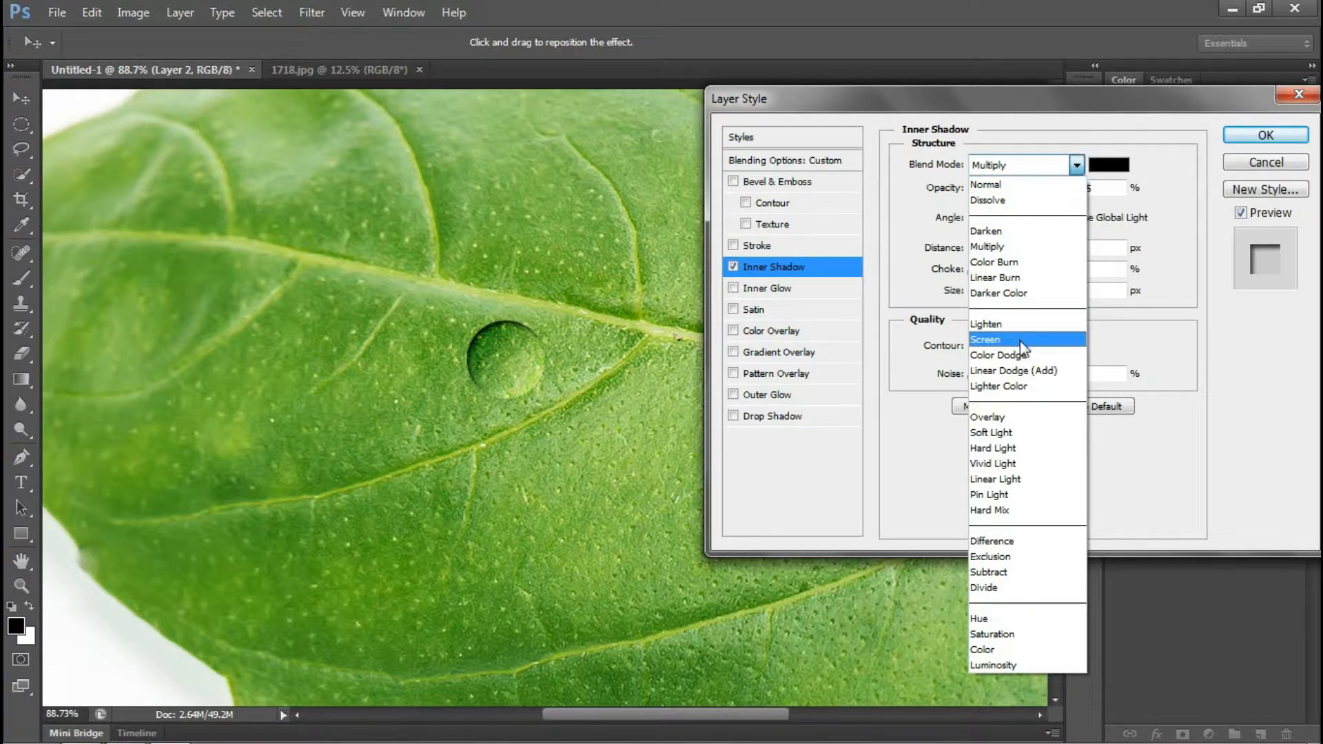
left_click(1031, 278)
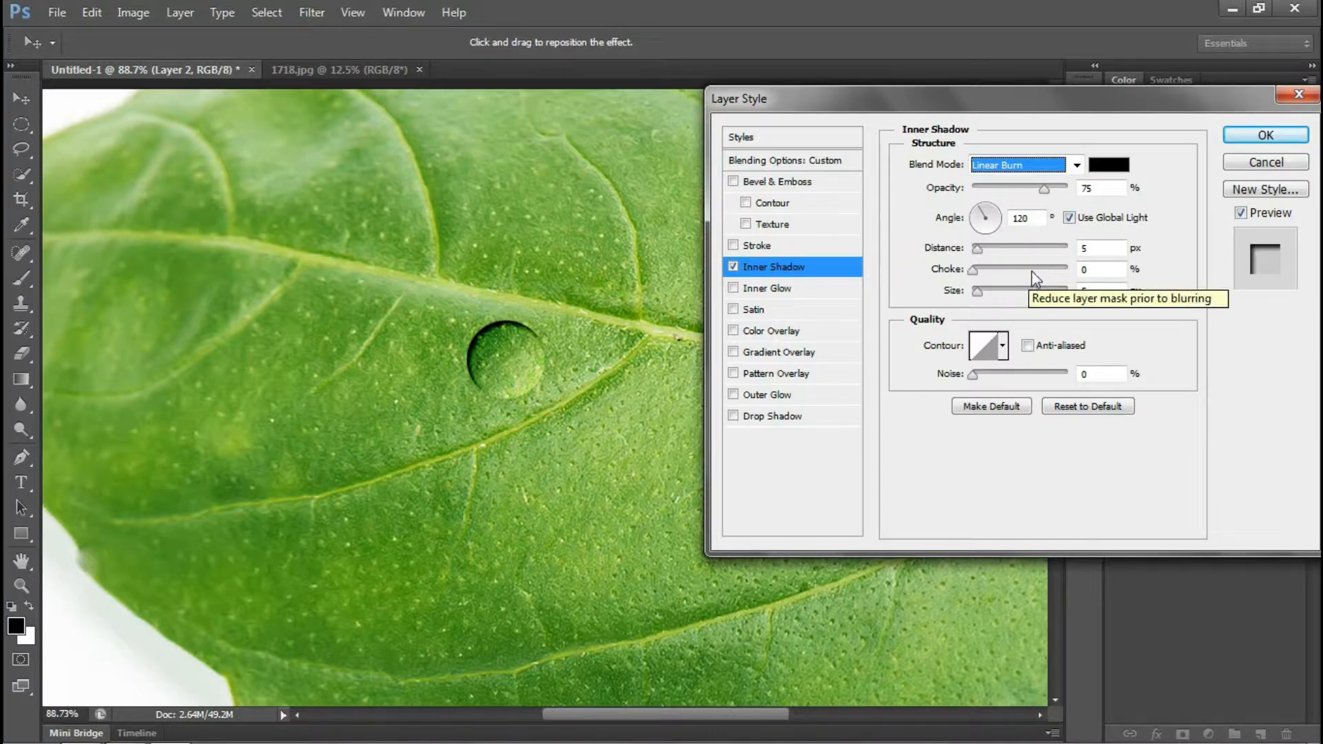
double_click(1099, 188)
type("40")
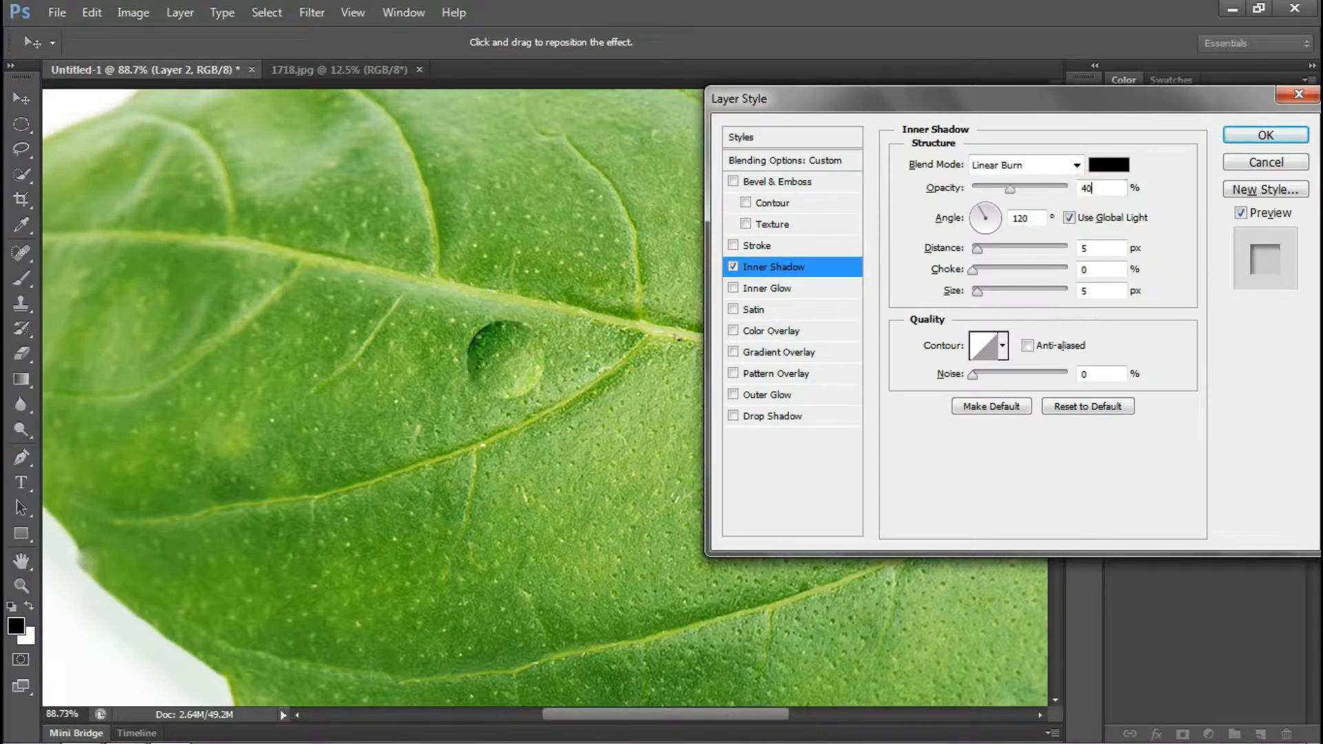
Step: Turn off global light for the Inner Shadow and set its angle to 30° and distance to 2 px
left_click(1069, 218)
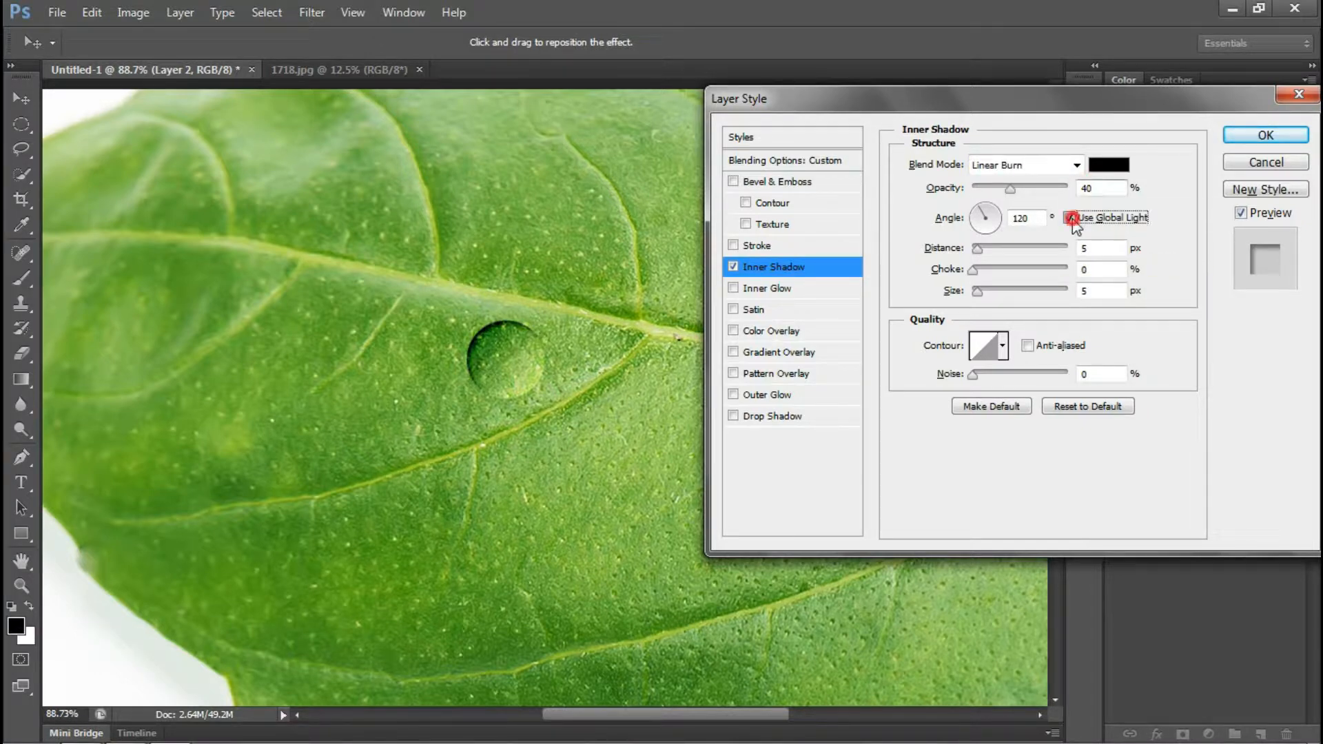
double_click(1036, 218)
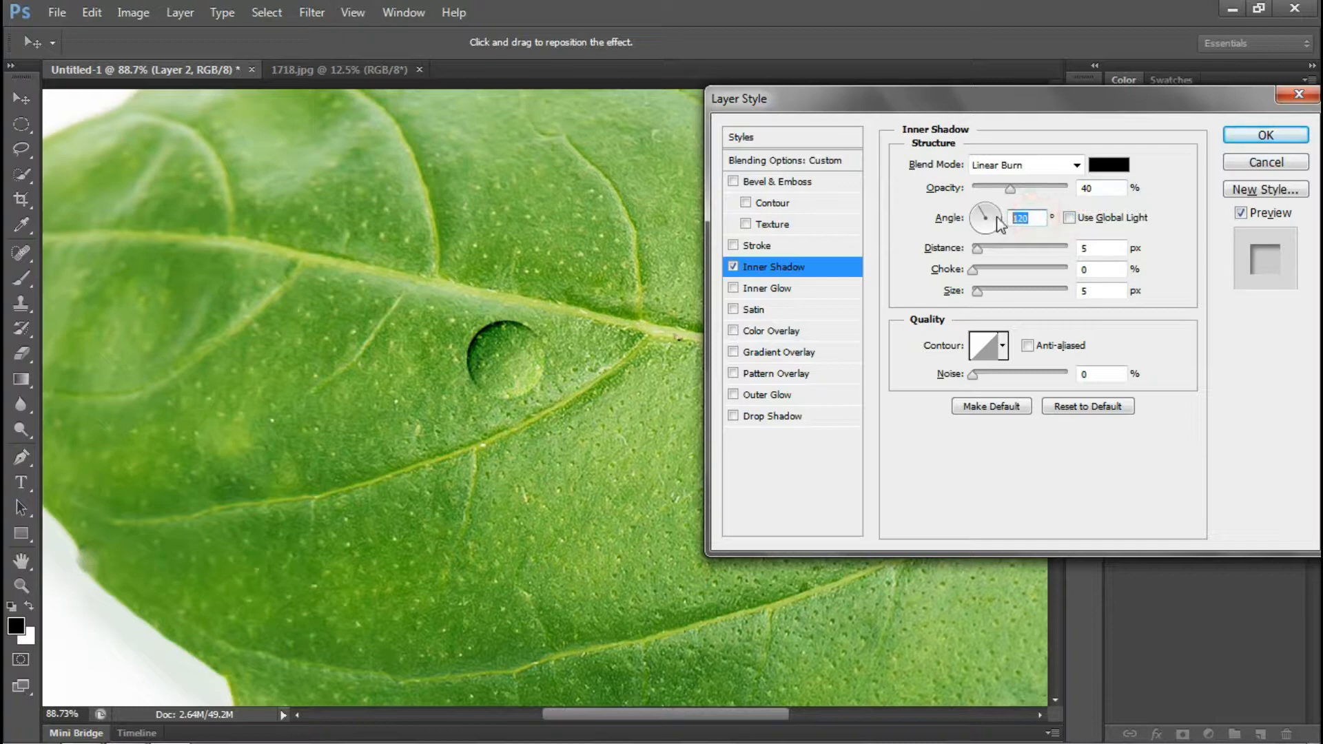
type("30")
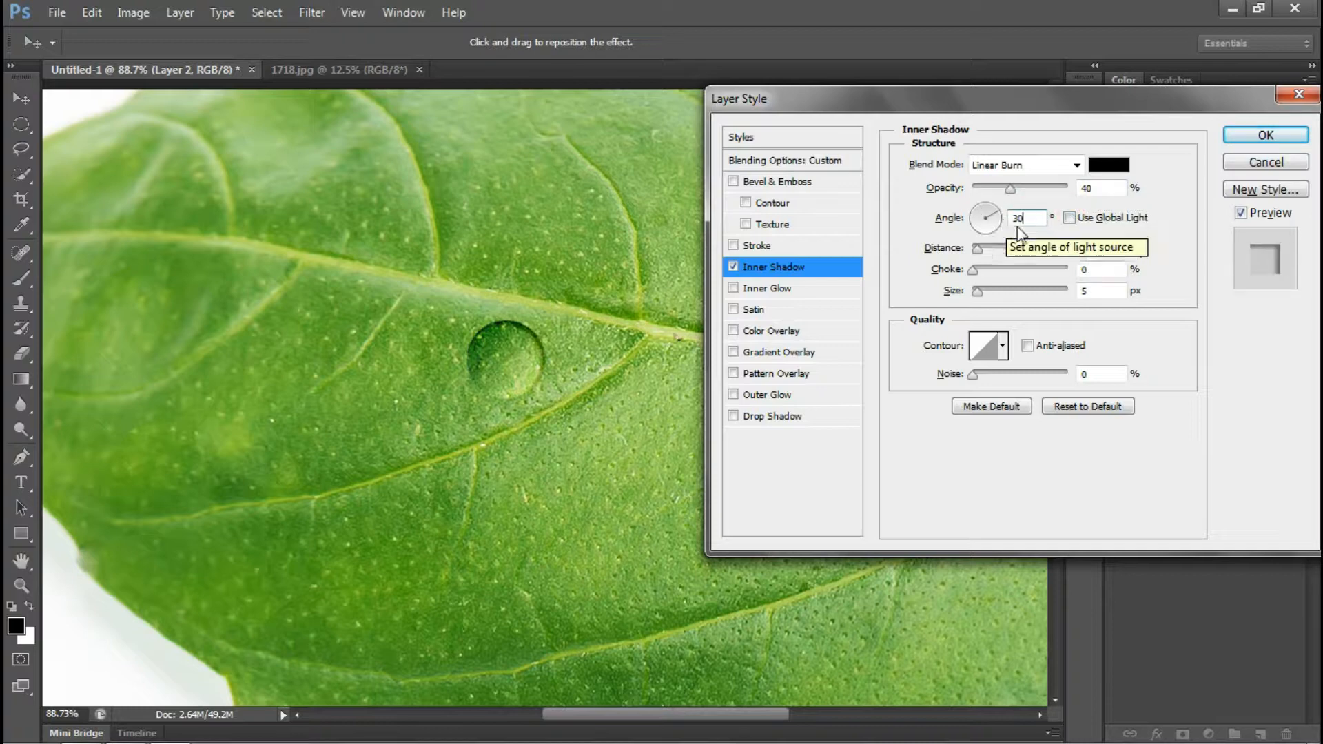
double_click(1094, 248)
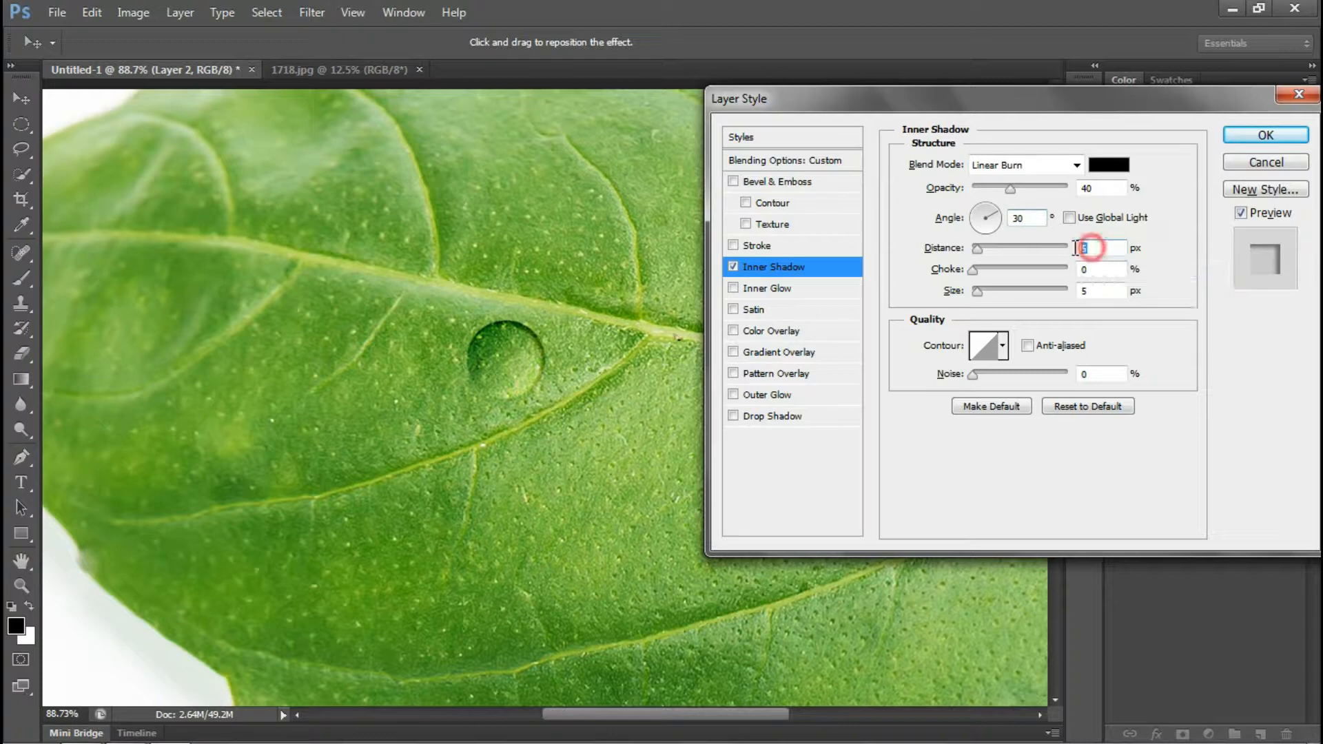
type("2")
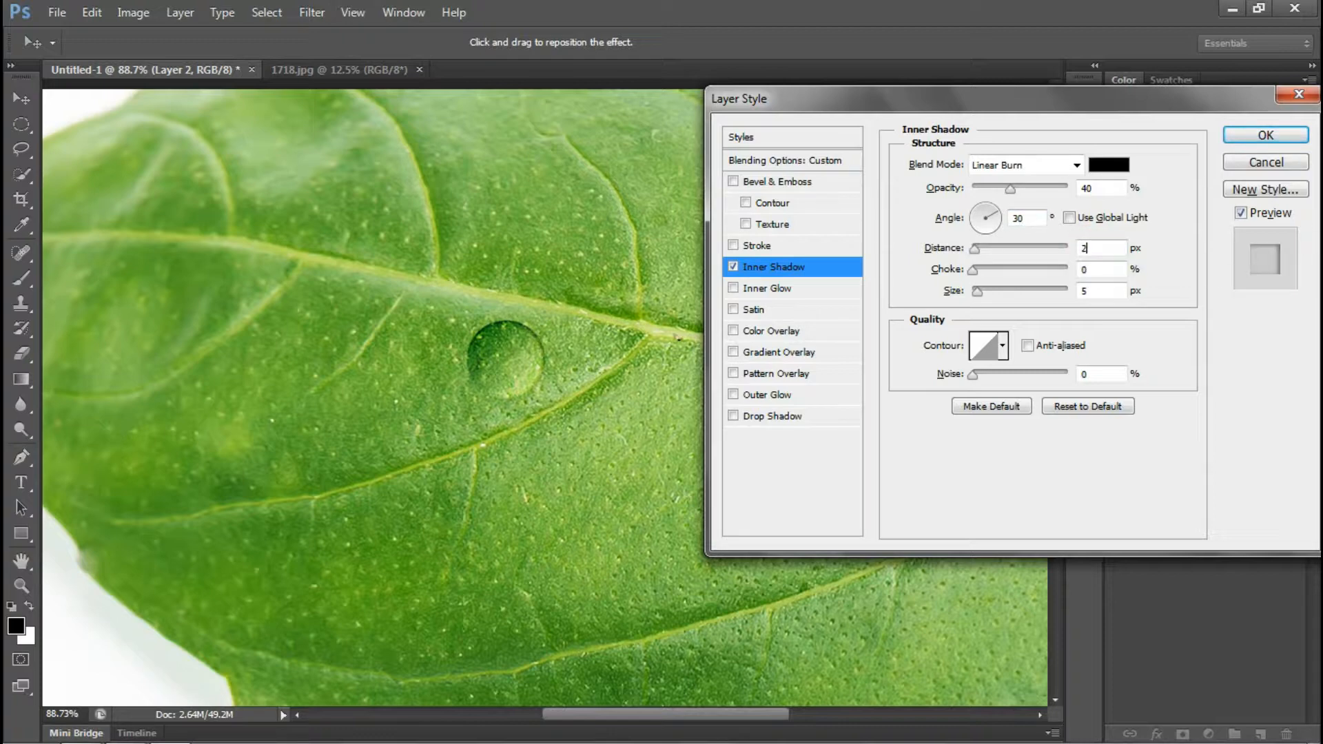
Step: Add a Drop Shadow to the droplet layer with Linear Burn blending and 30% opacity
left_click(770, 417)
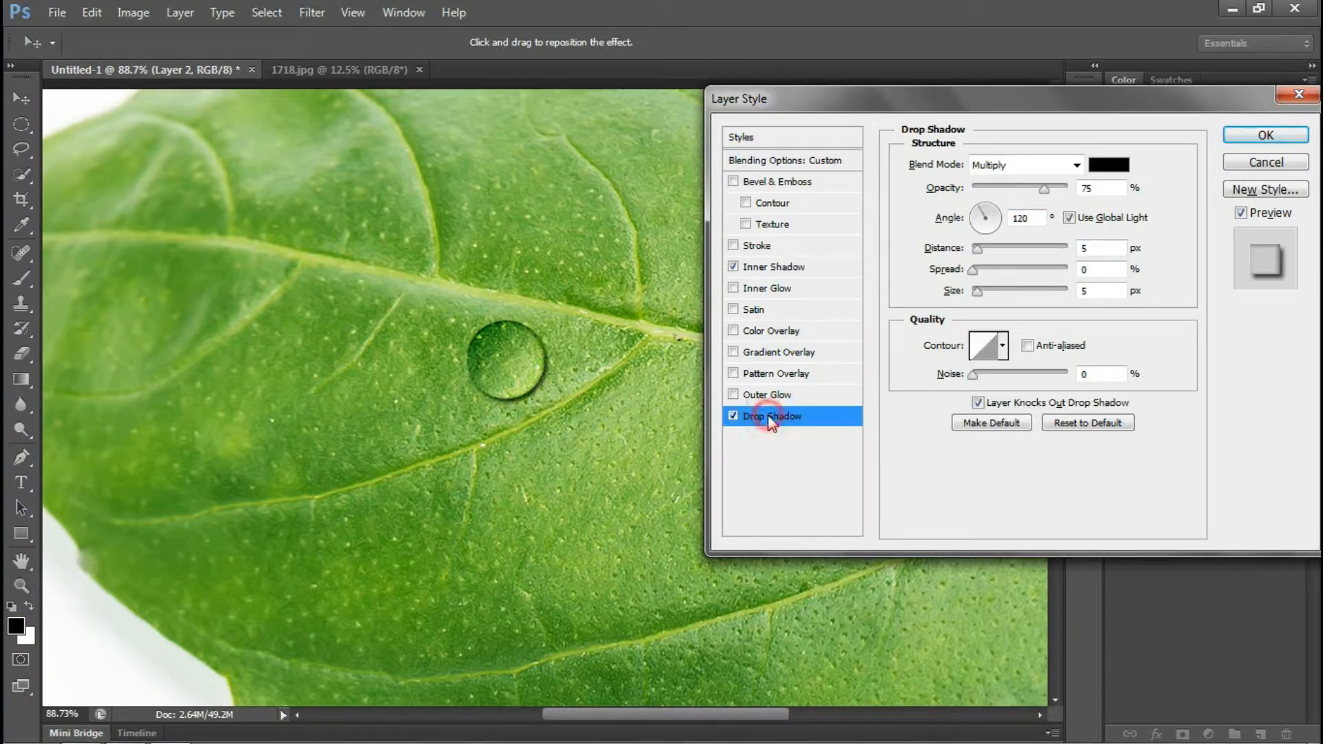
left_click(1077, 166)
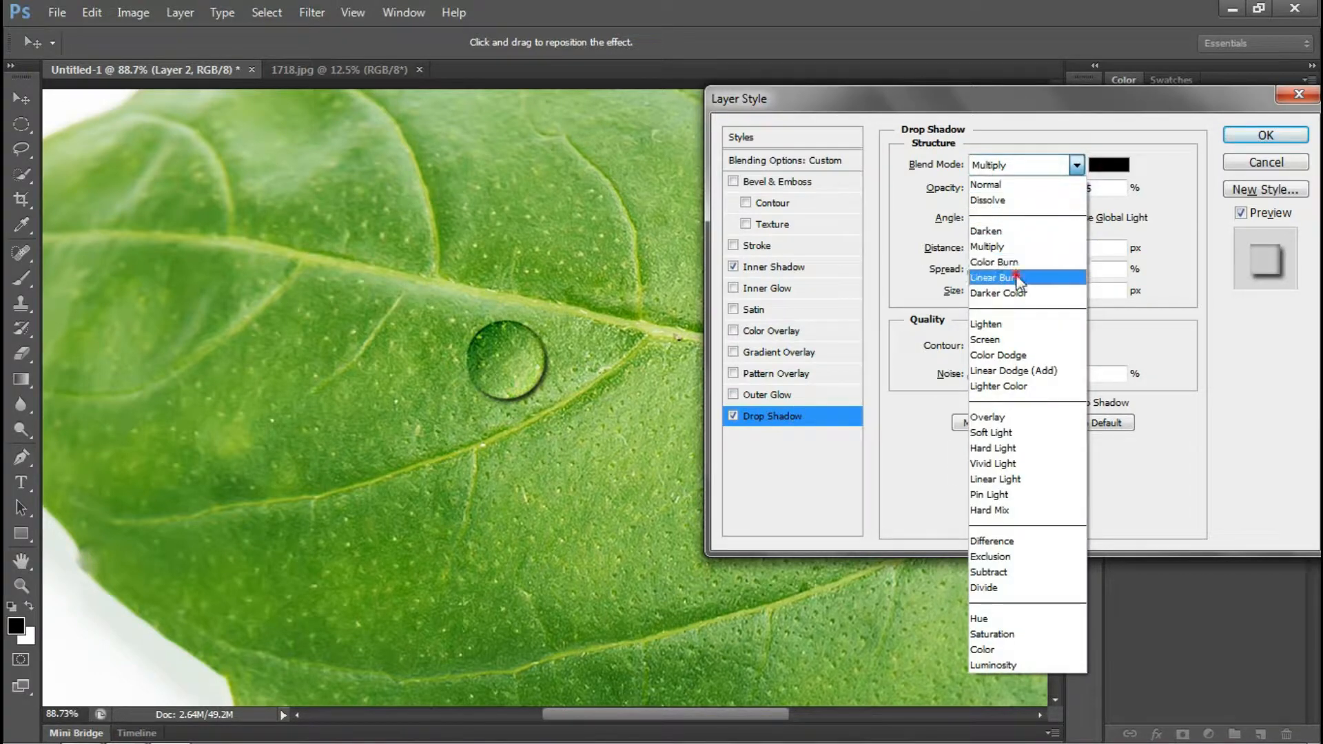
left_click(1019, 278)
left_click(1098, 192)
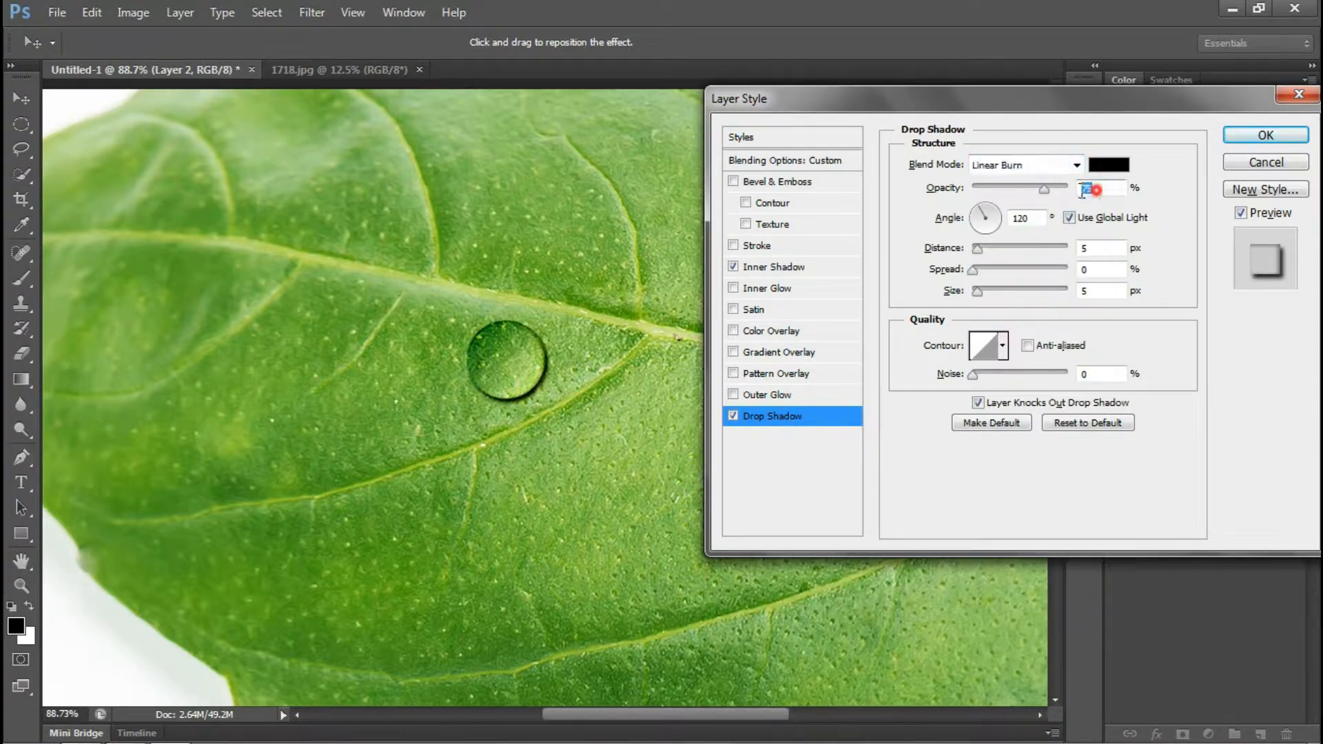
type("30")
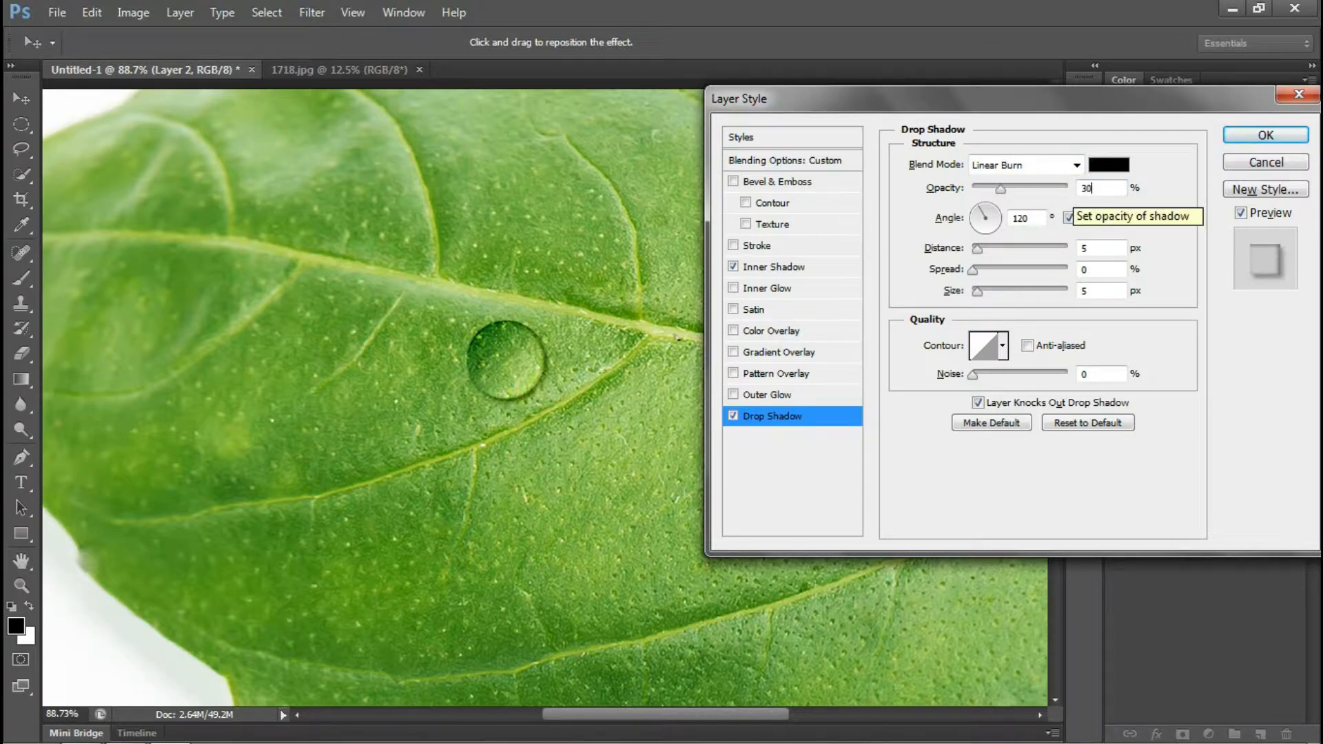
Step: Turn off global light for the Drop Shadow, set angle 127°, distance 10 px and size 14 px, and apply the layer style
left_click(1069, 218)
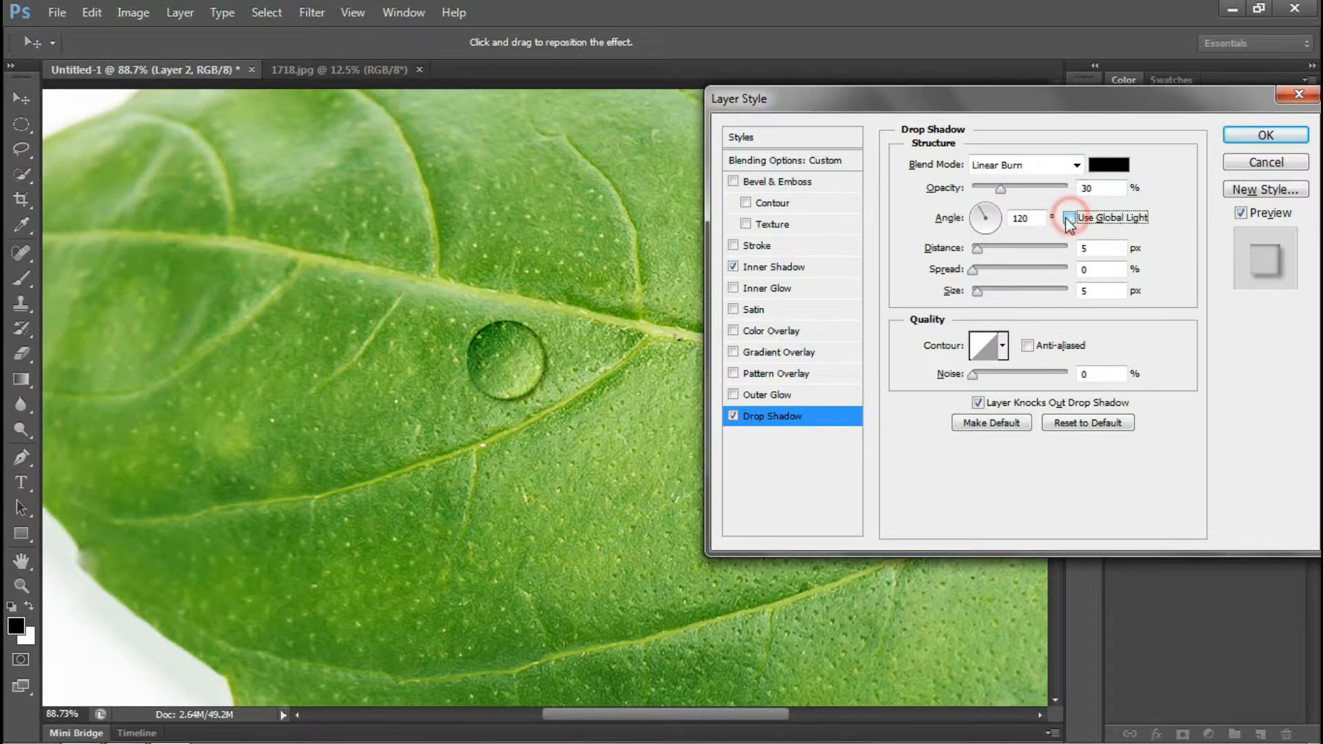
left_click(1012, 219)
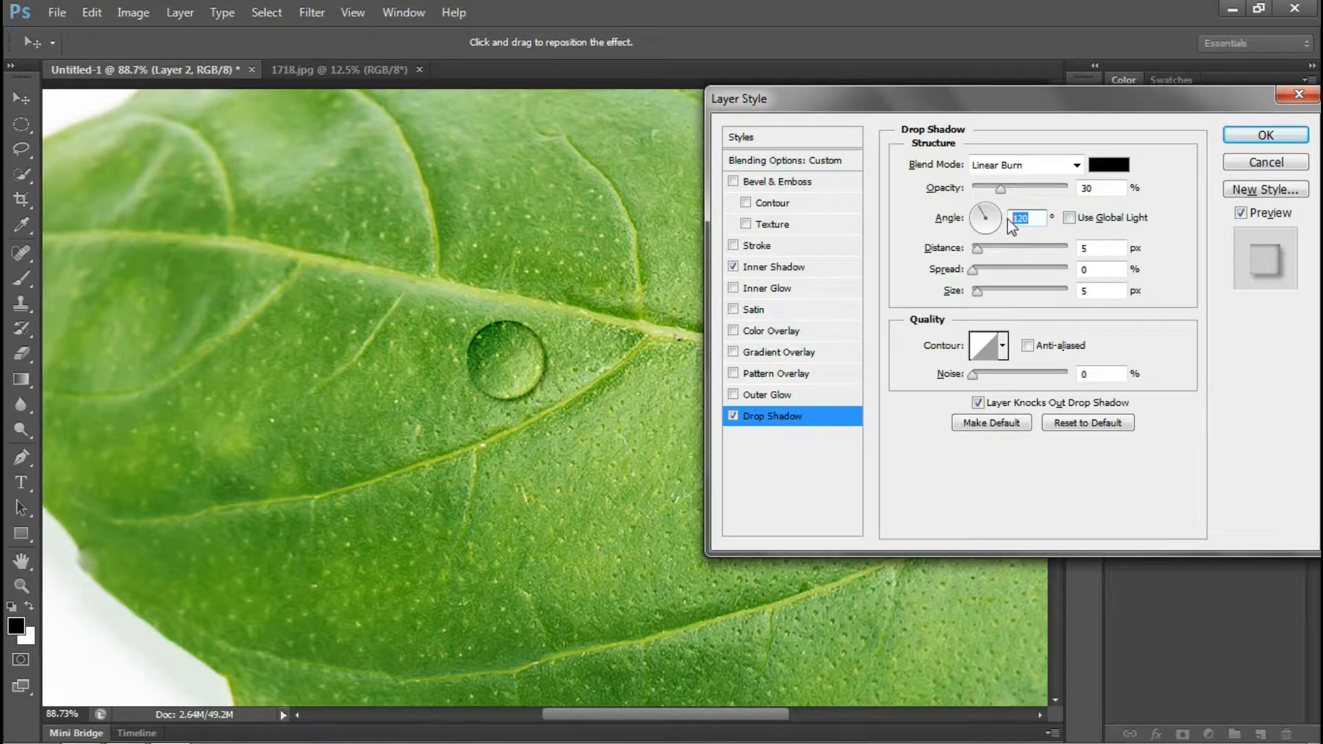
type("127")
left_click(1080, 248)
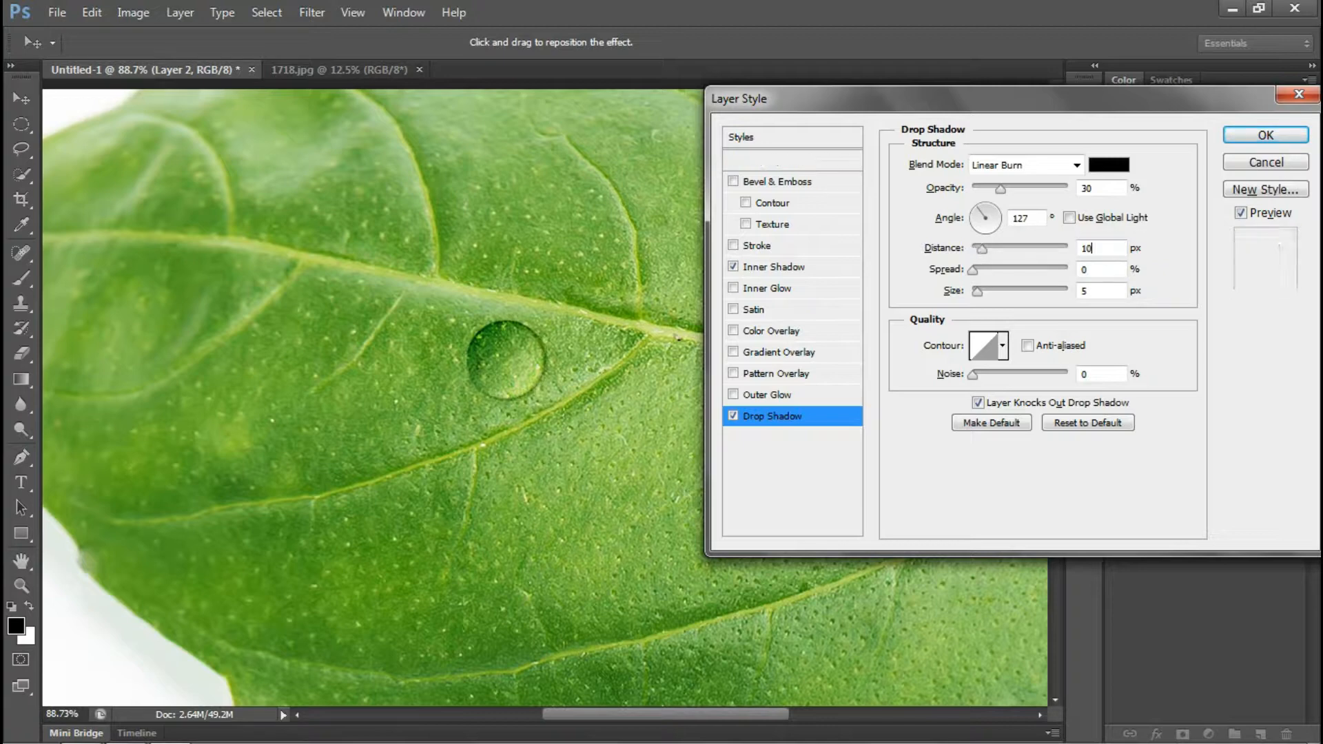
type("10")
left_click(1081, 291)
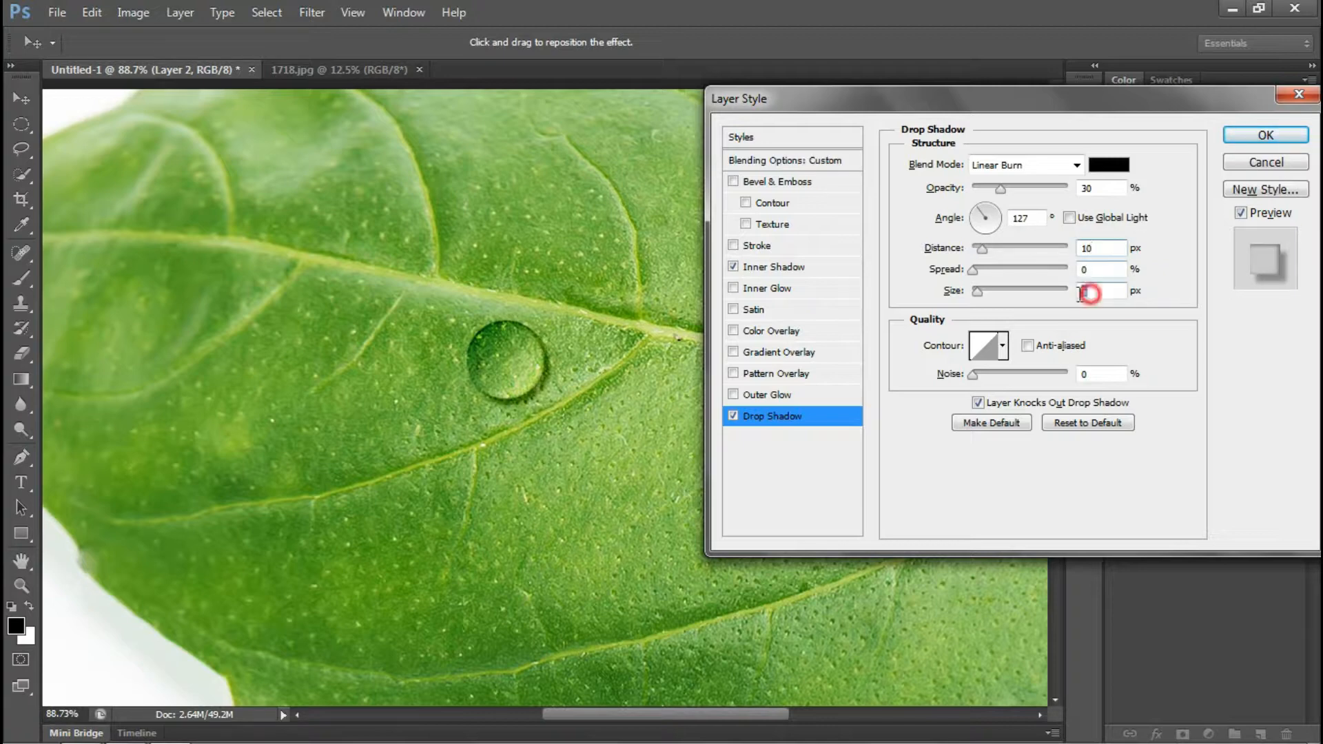
type("14")
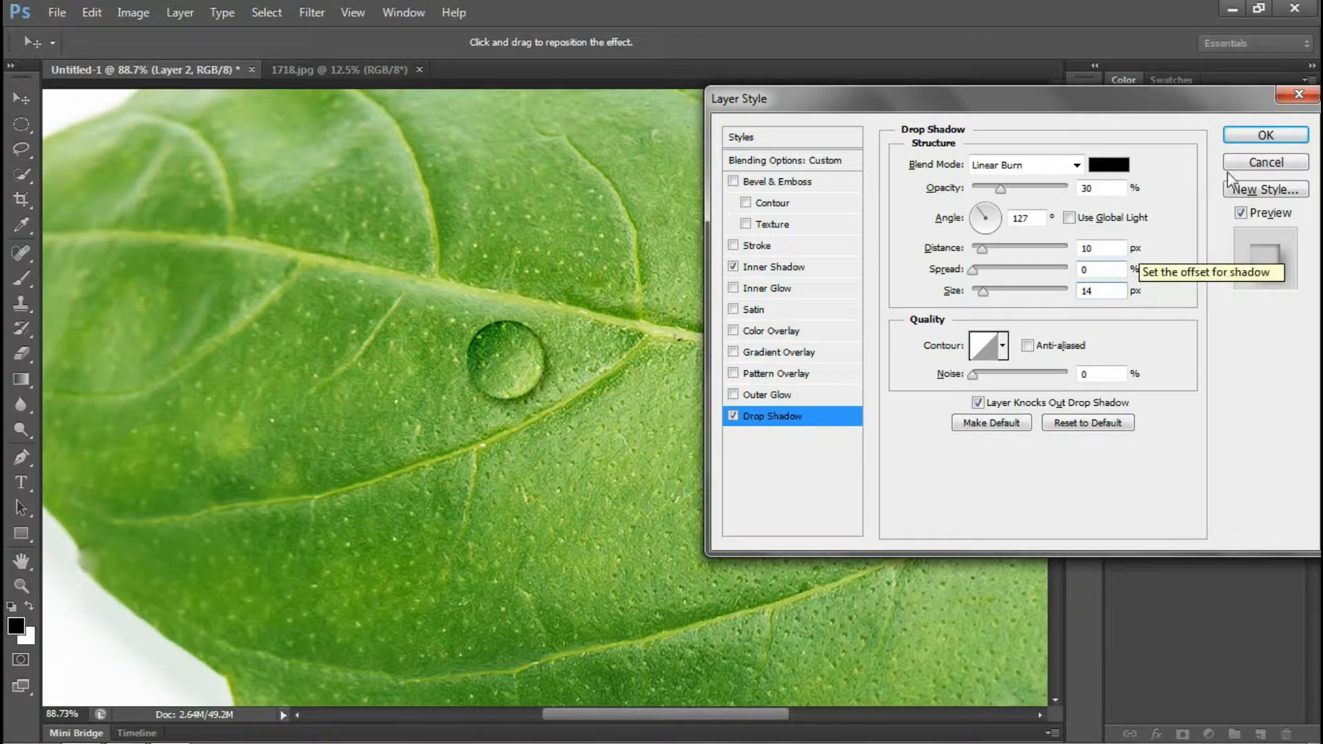
left_click(1264, 133)
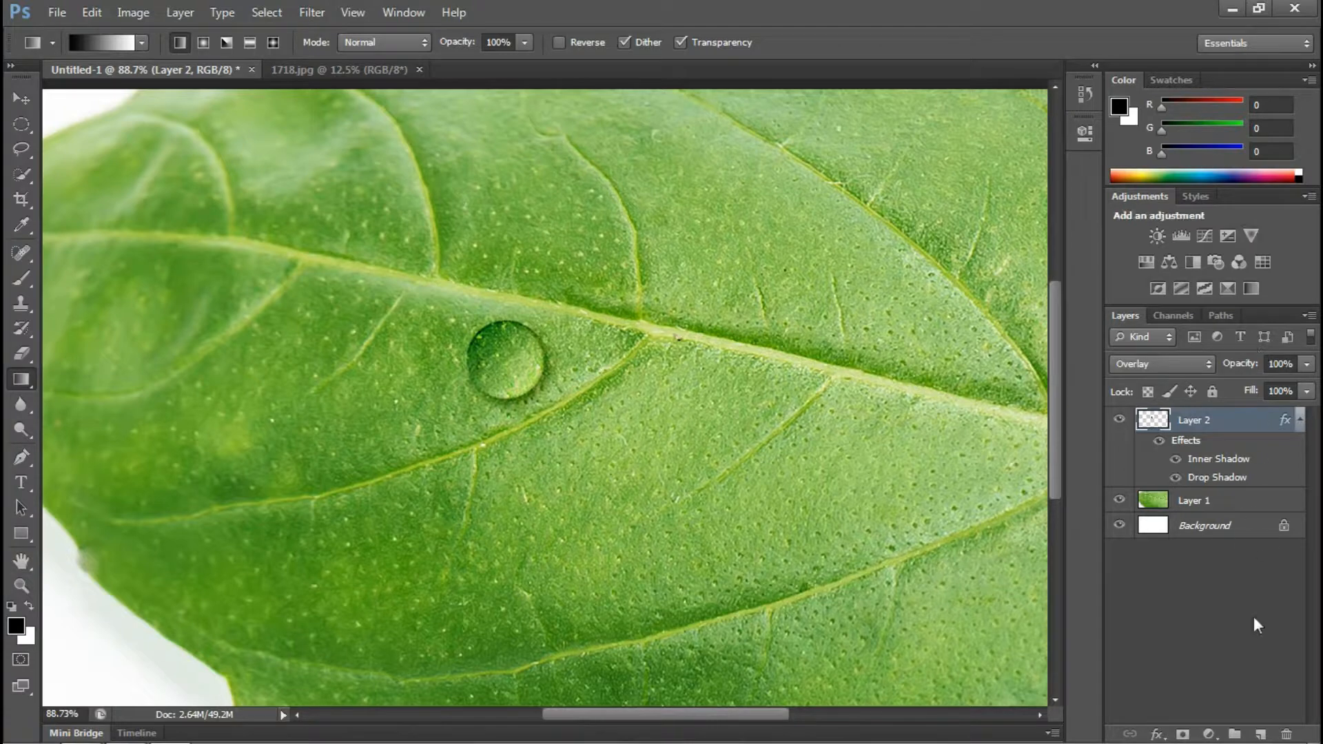
Step: On a new layer, paint a white highlight dot in the droplet's dark upper-left area with a 9 px brush at 90% hardness
left_click(1259, 735)
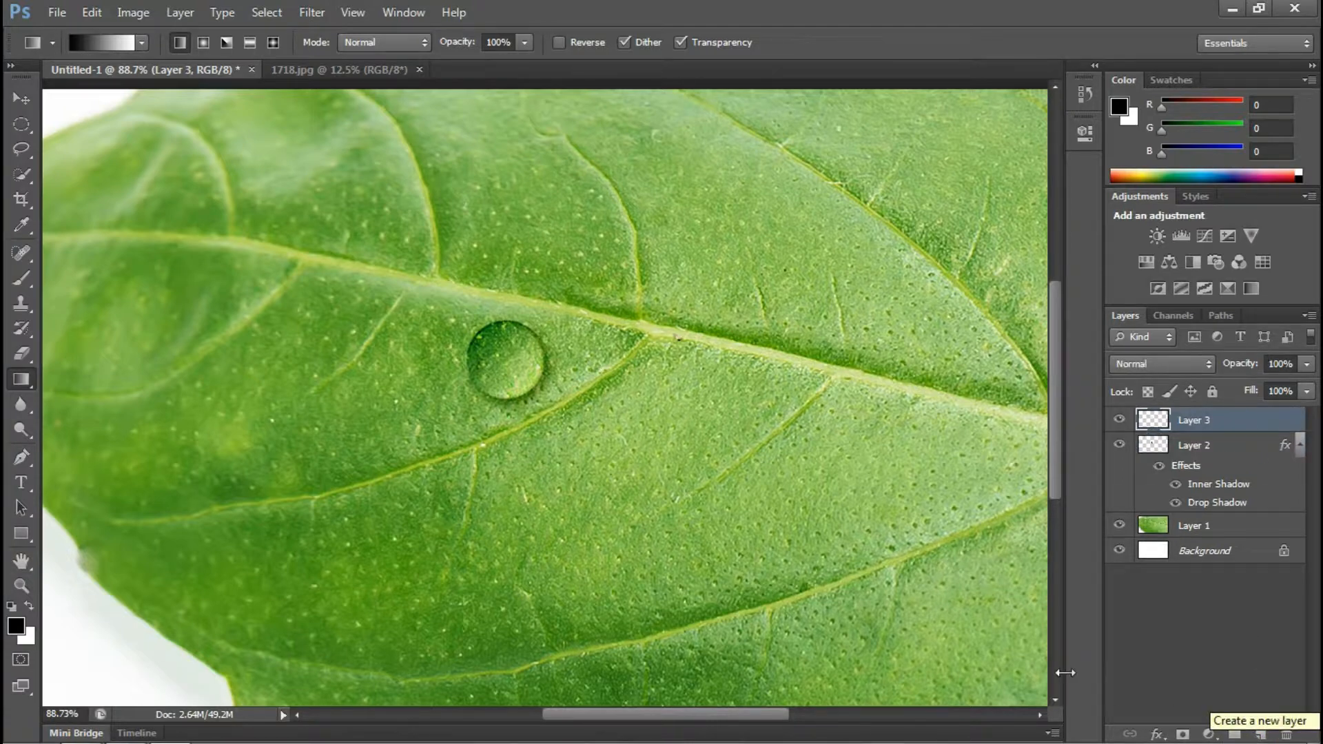
left_click(17, 277)
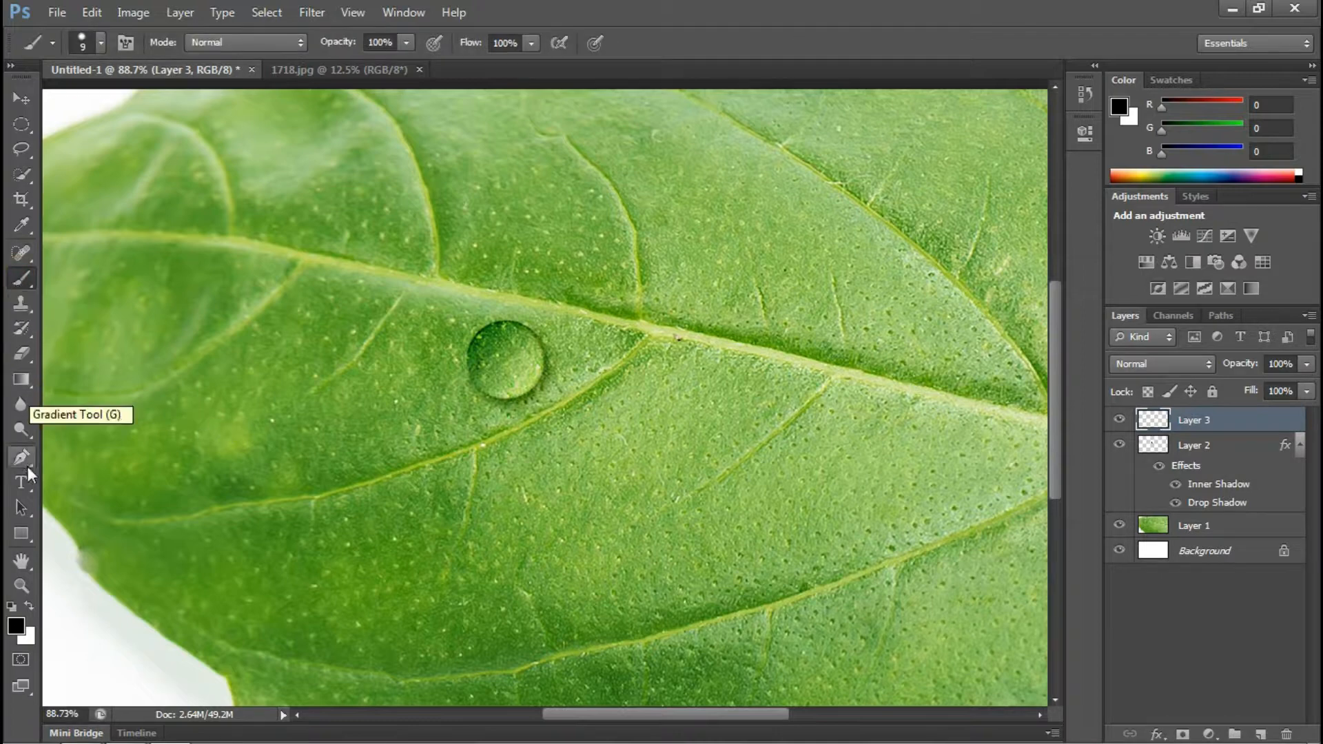
left_click(29, 606)
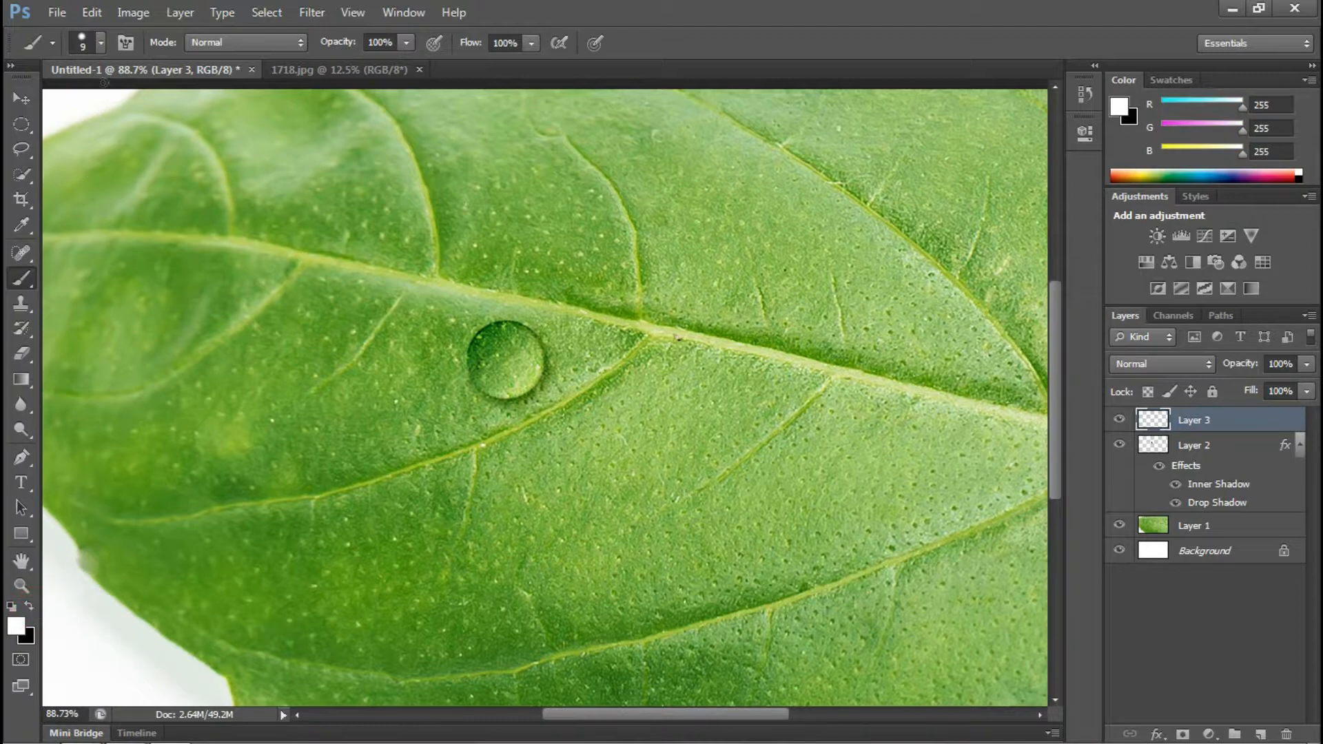
left_click(102, 44)
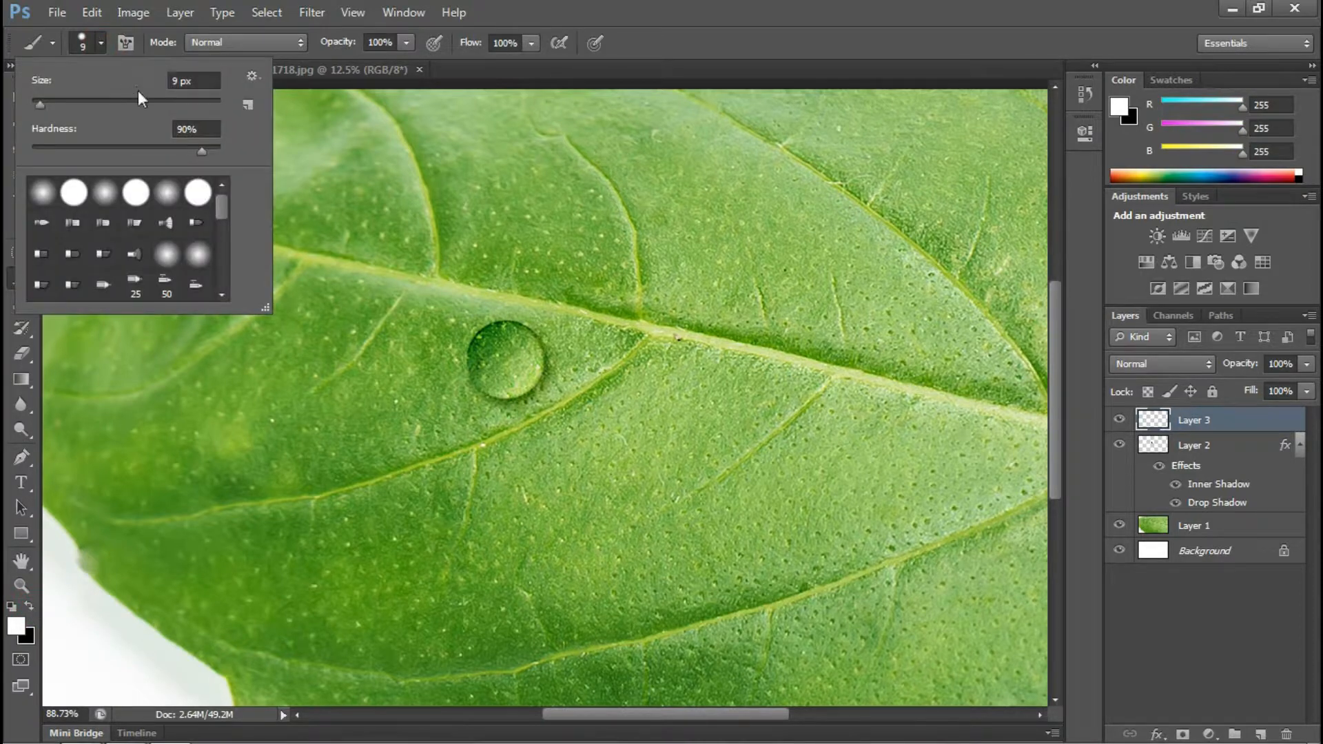
left_click(187, 128)
key("Return")
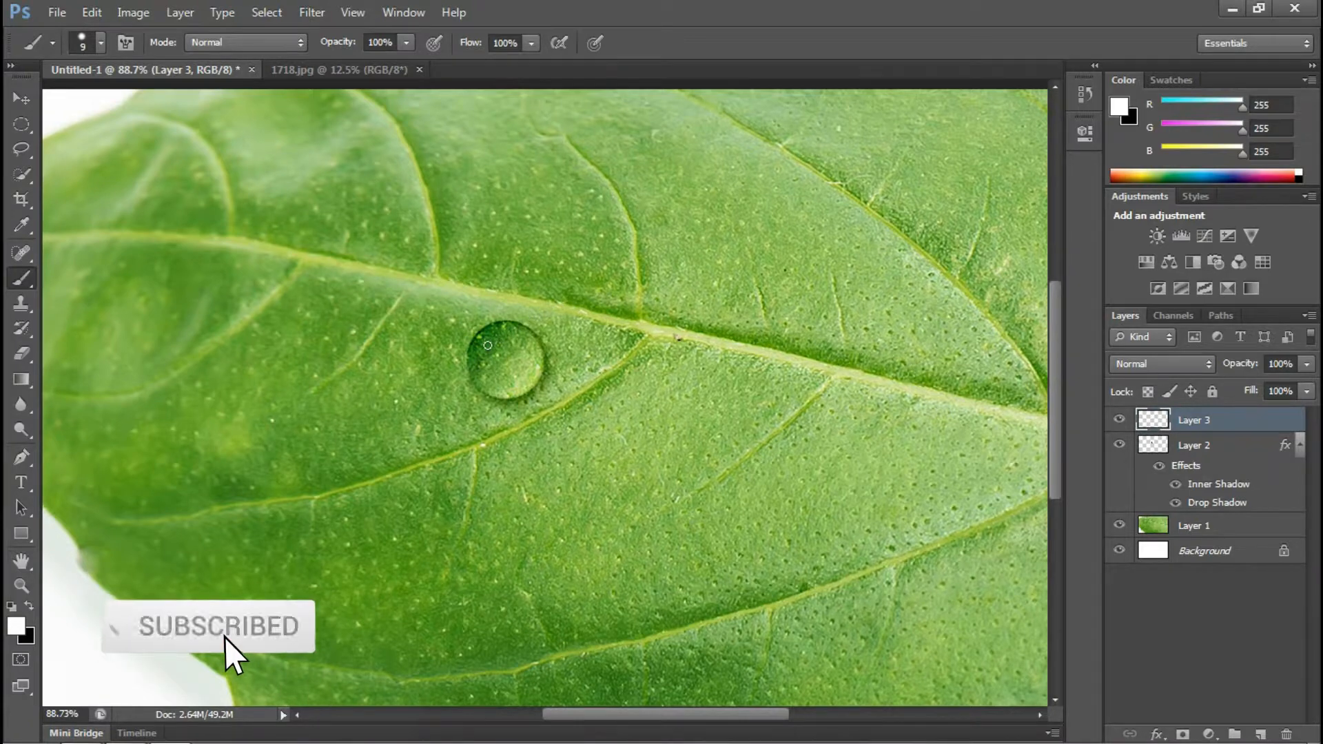
left_click(487, 344)
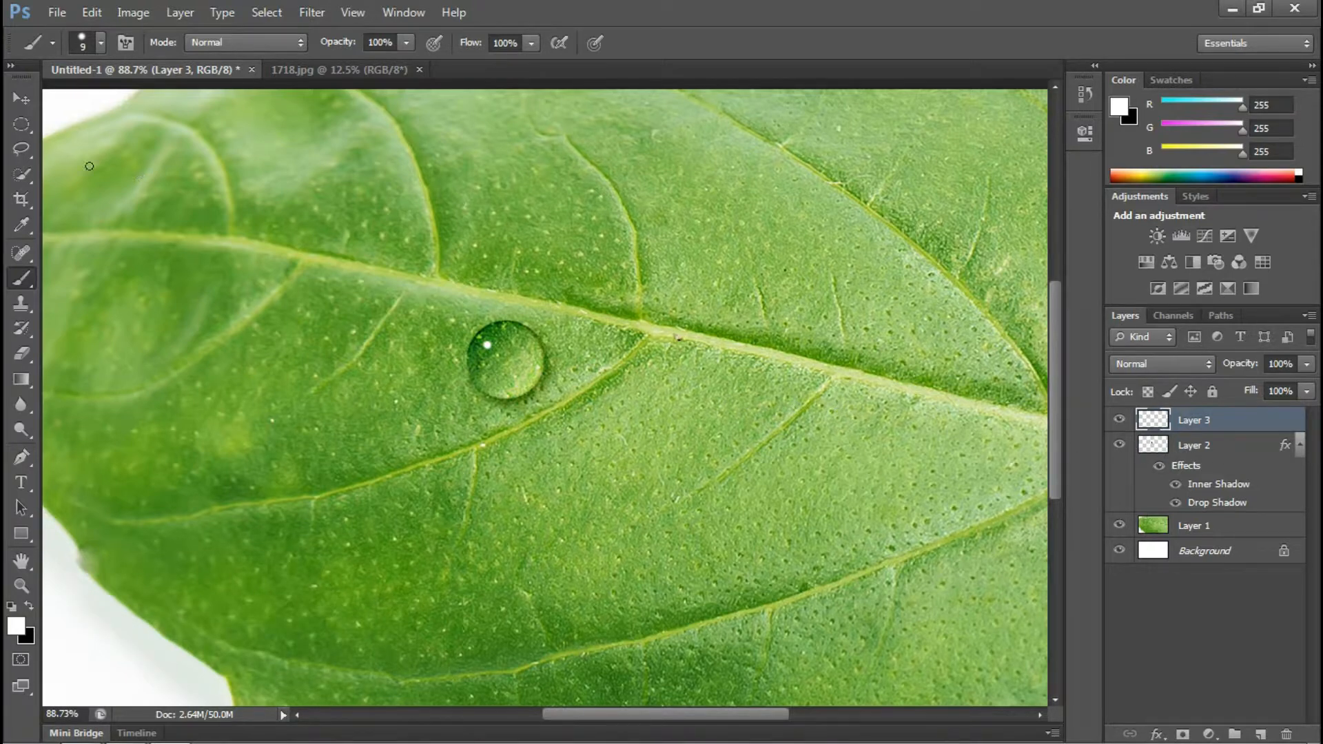
Step: Group the highlight and droplet layers, and place a duplicate of the group on the central vein, up and right of the original droplet
left_click(15, 98)
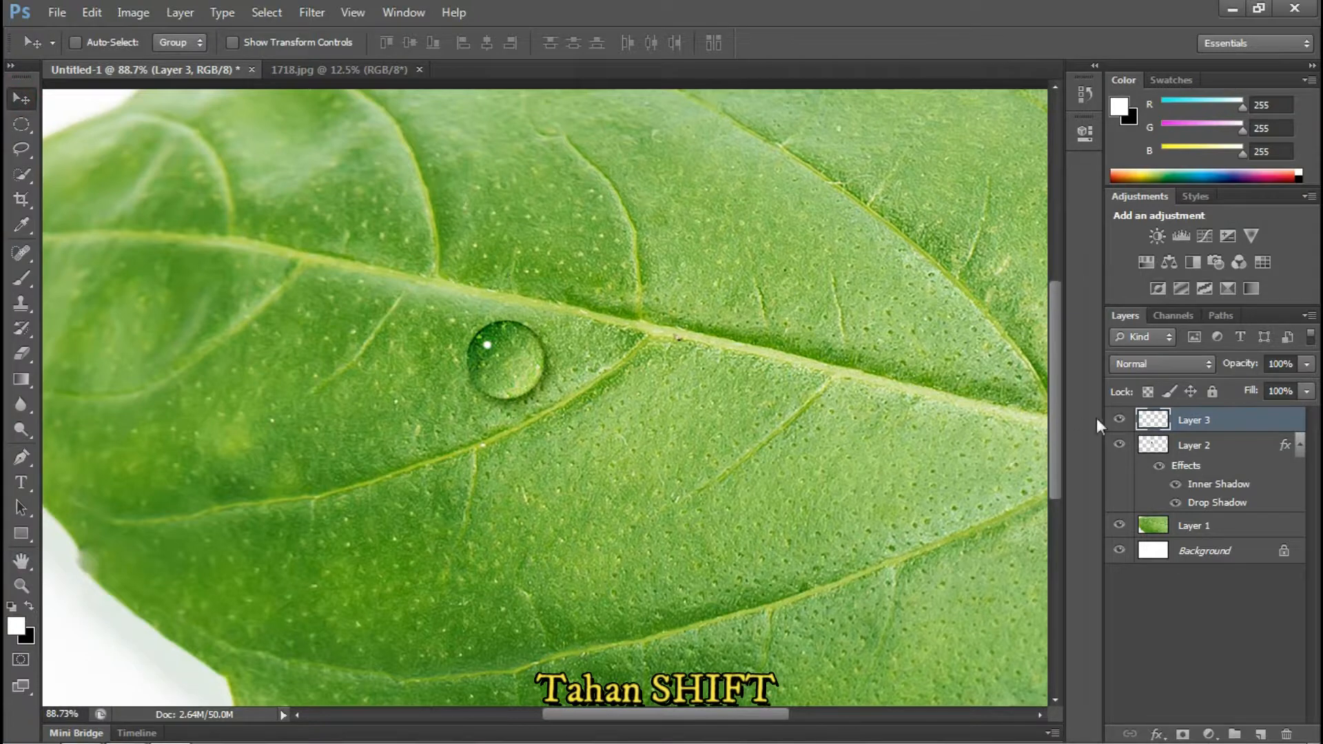
left_click(1233, 448, "shift")
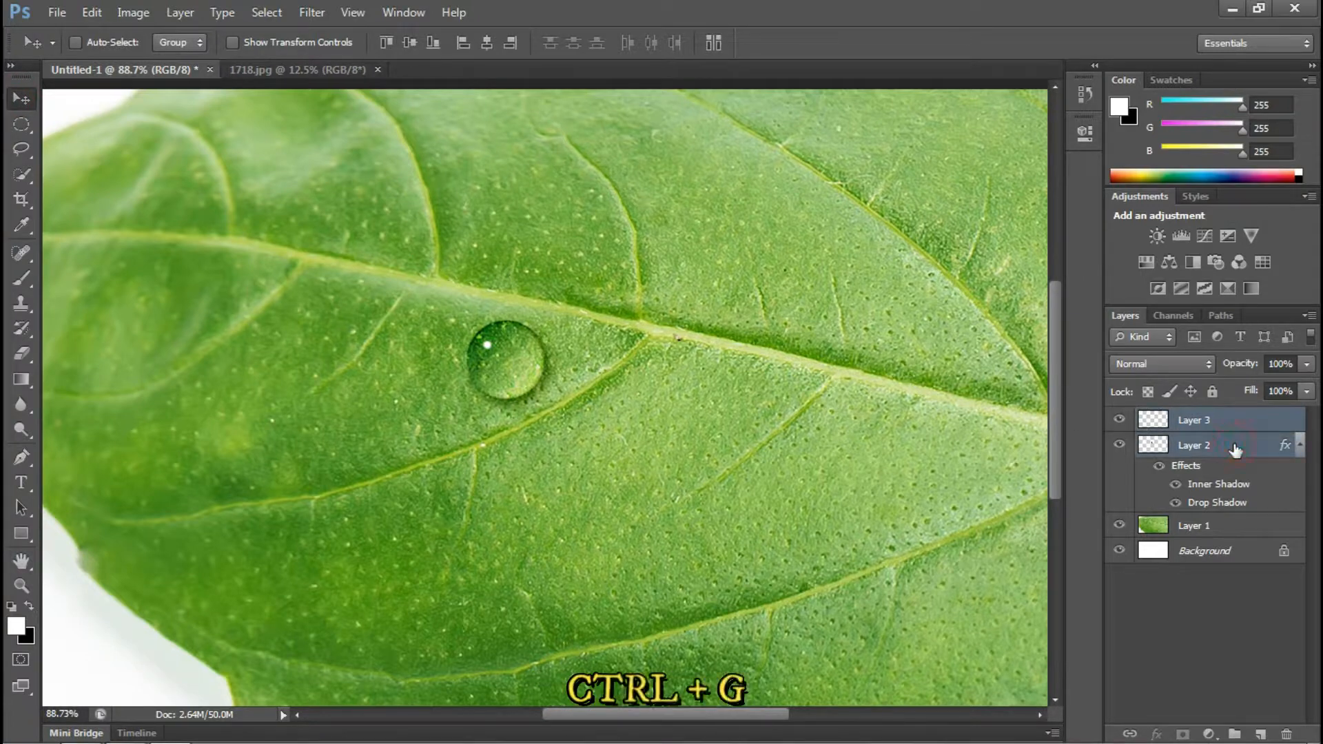
key("ctrl+g")
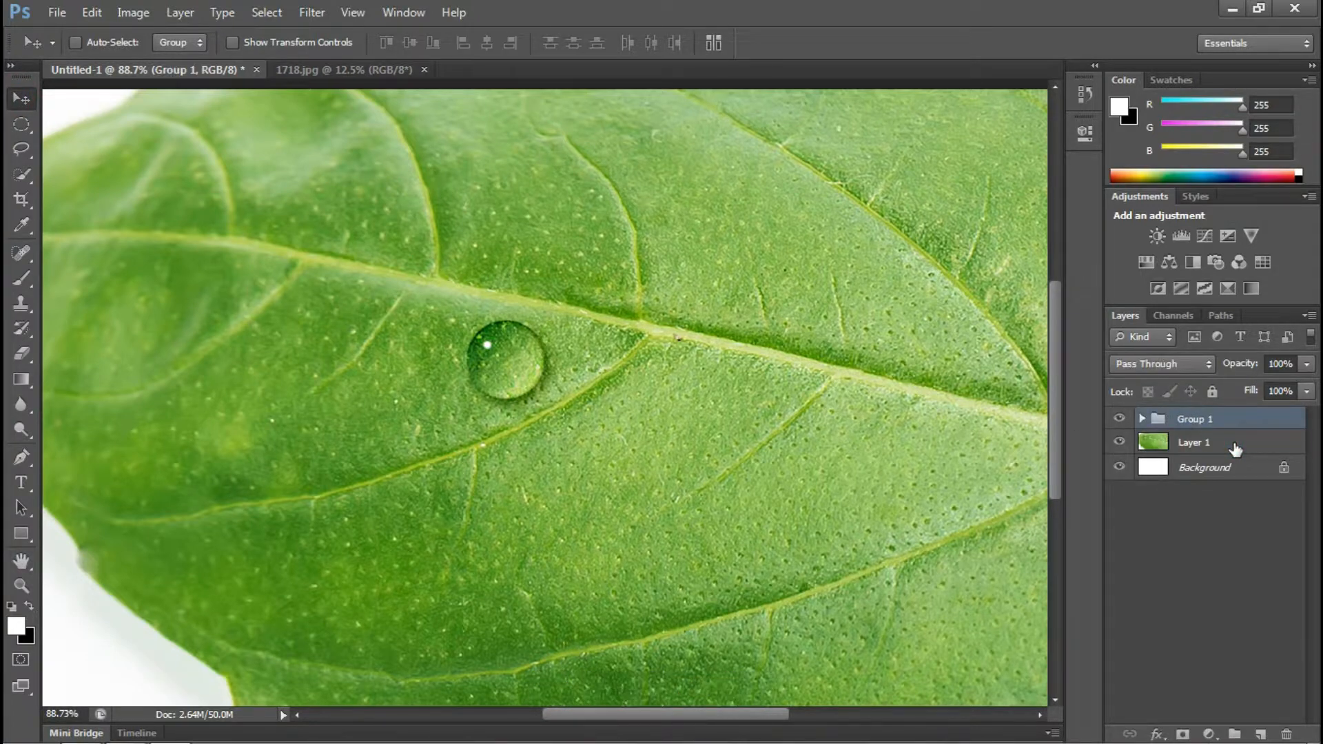
key("ctrl+j")
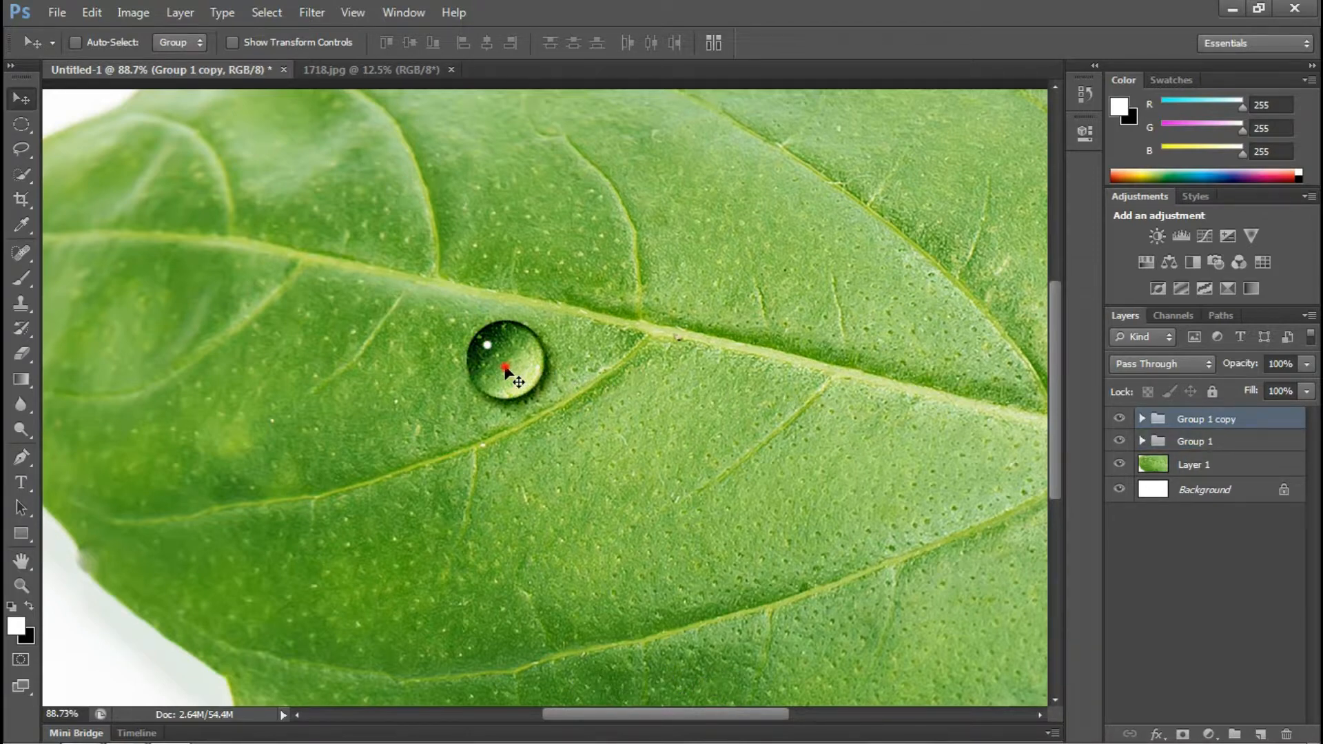
left_click_drag(505, 368, 586, 308)
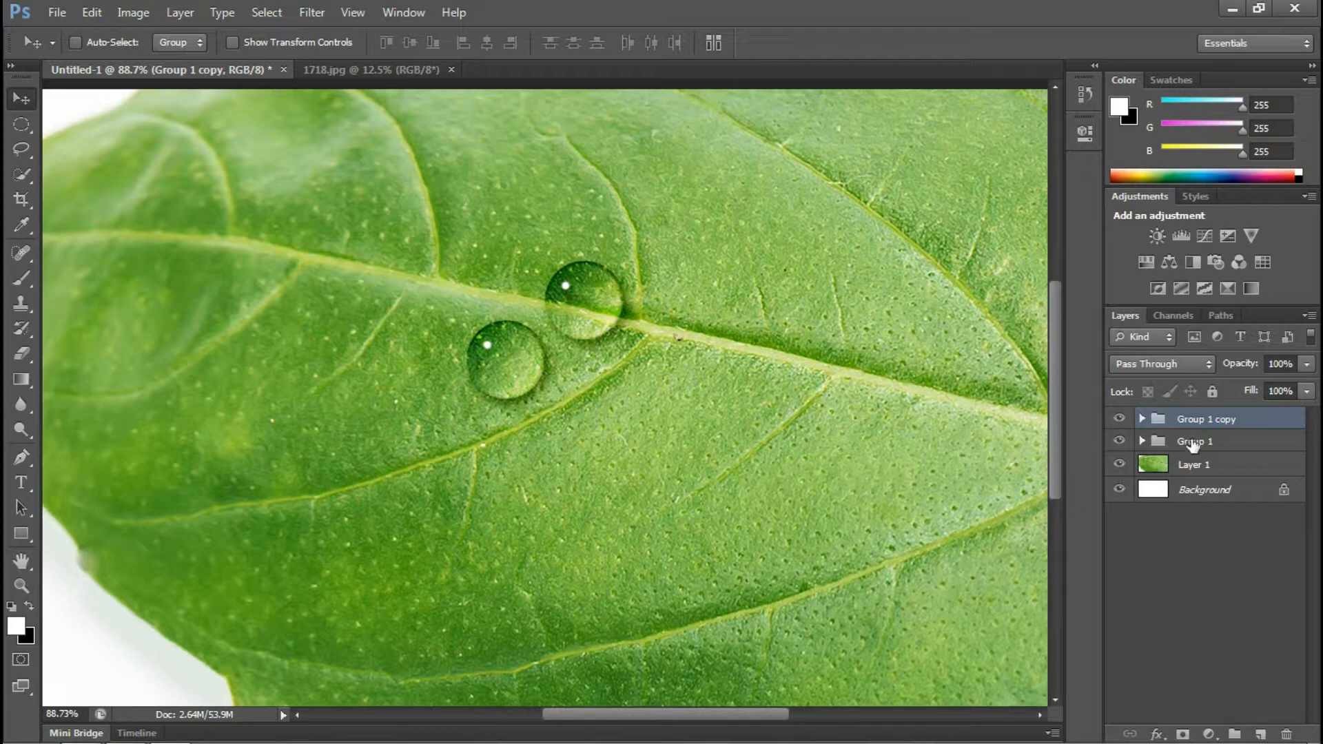
Step: Duplicate the second droplet's group, scale the copy to about half size and place it just below and right of the first droplet
key("ctrl+j")
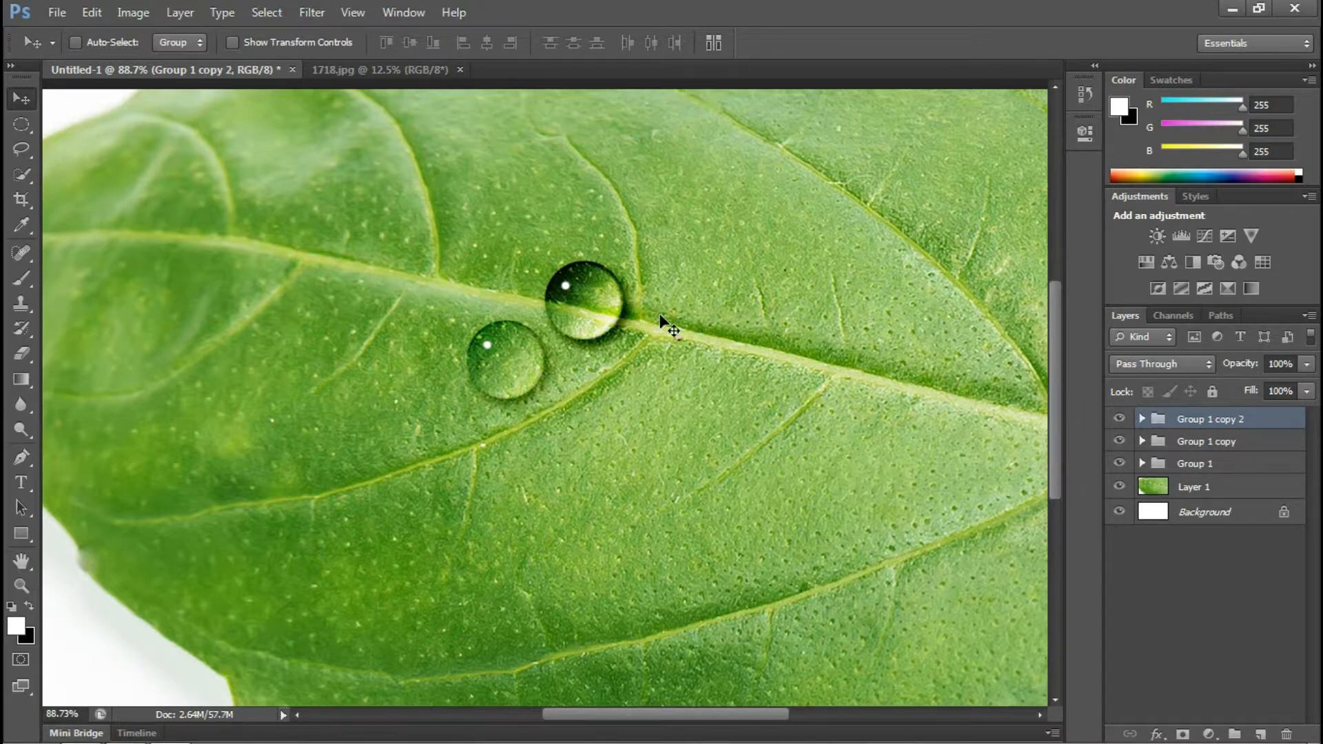
key("ctrl+t")
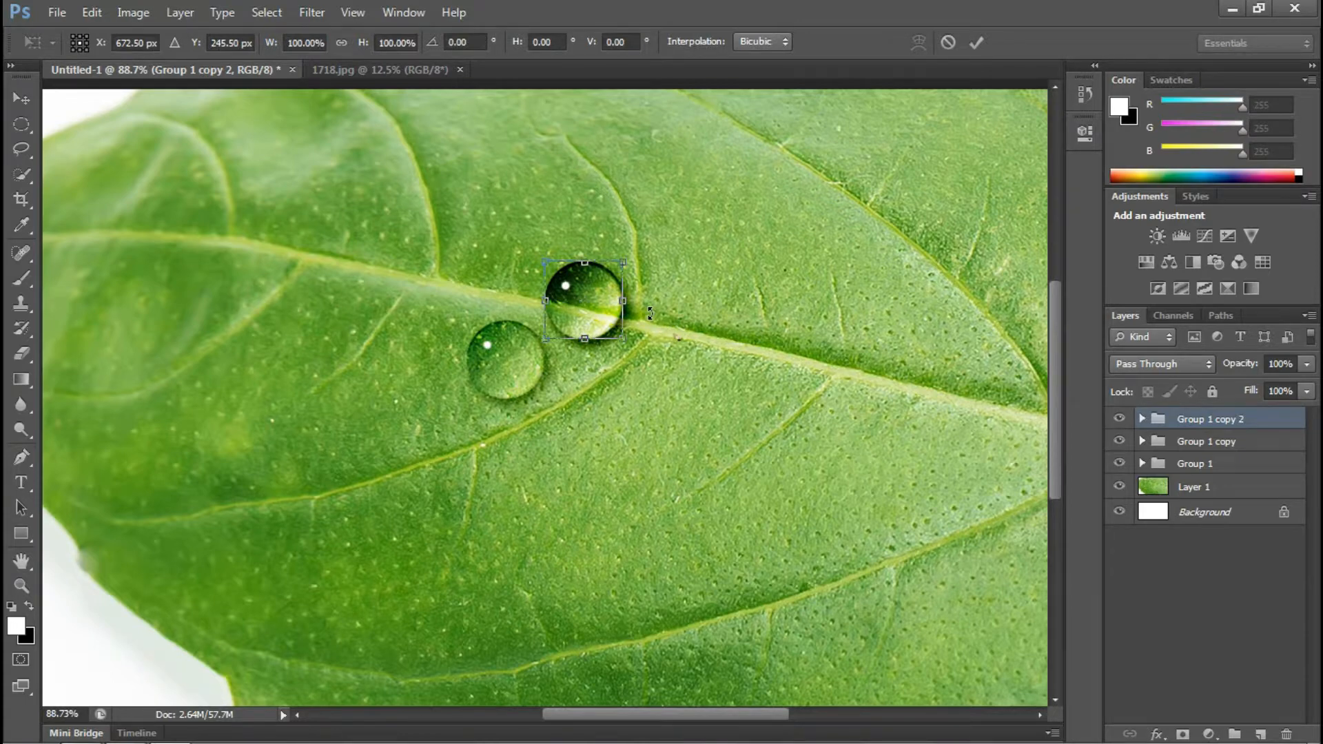
left_click_drag(626, 264, 577, 398)
key("Return")
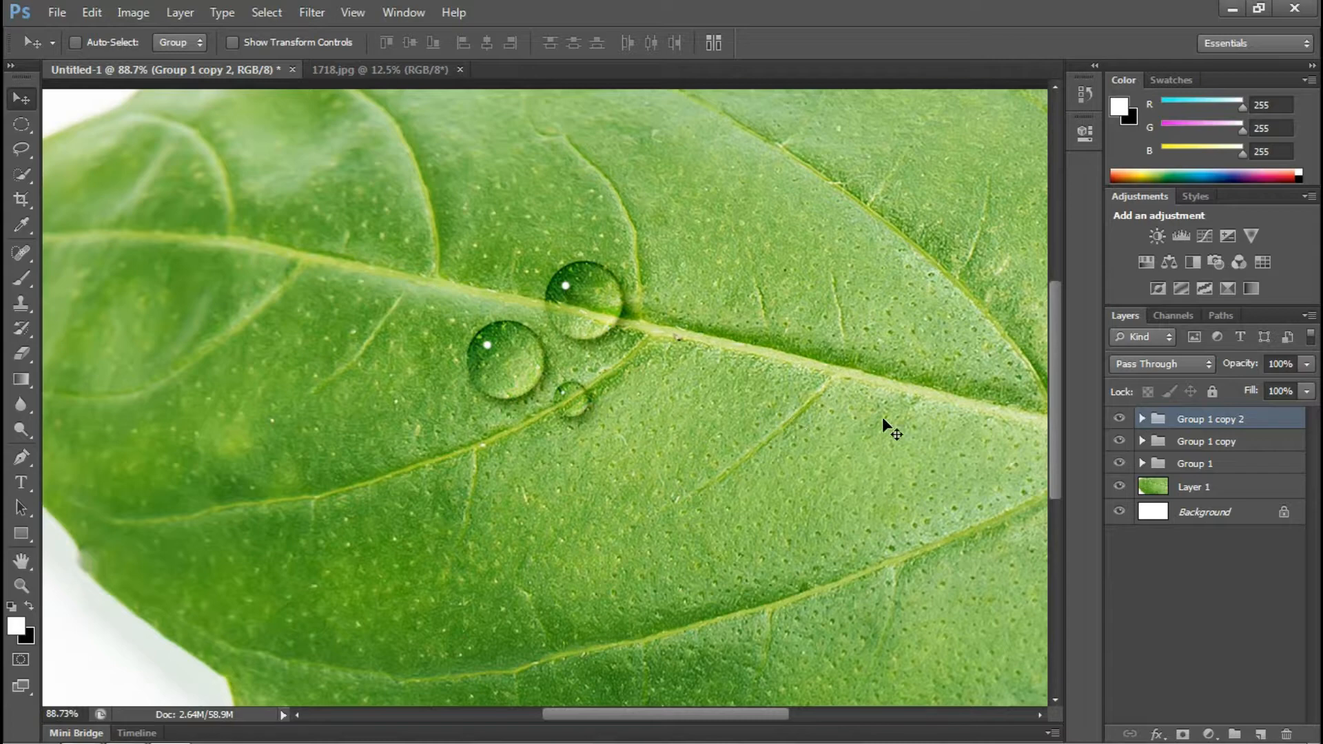
Step: Liquify Layer 2 in Group 1 copy with a size 90 brush, stretching the droplet's upper part into a long pointed tip
left_click(1142, 442)
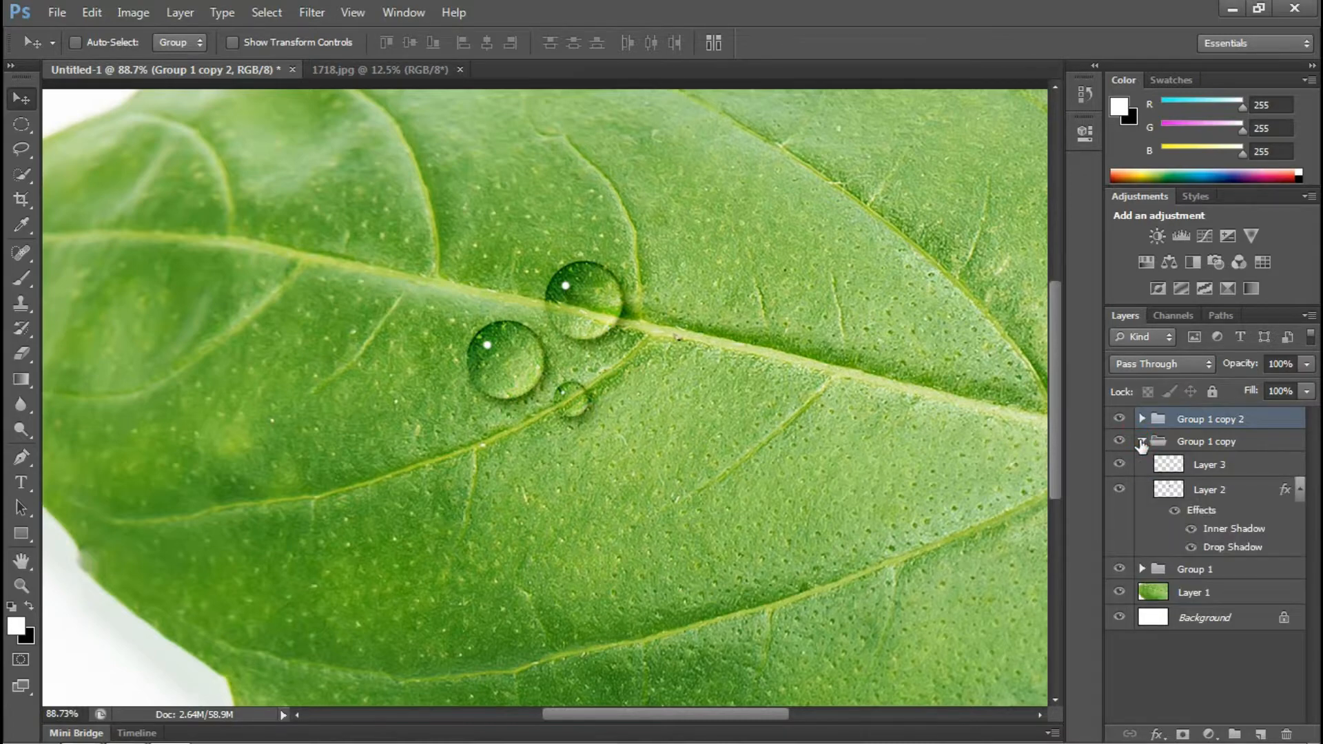
left_click(1165, 495)
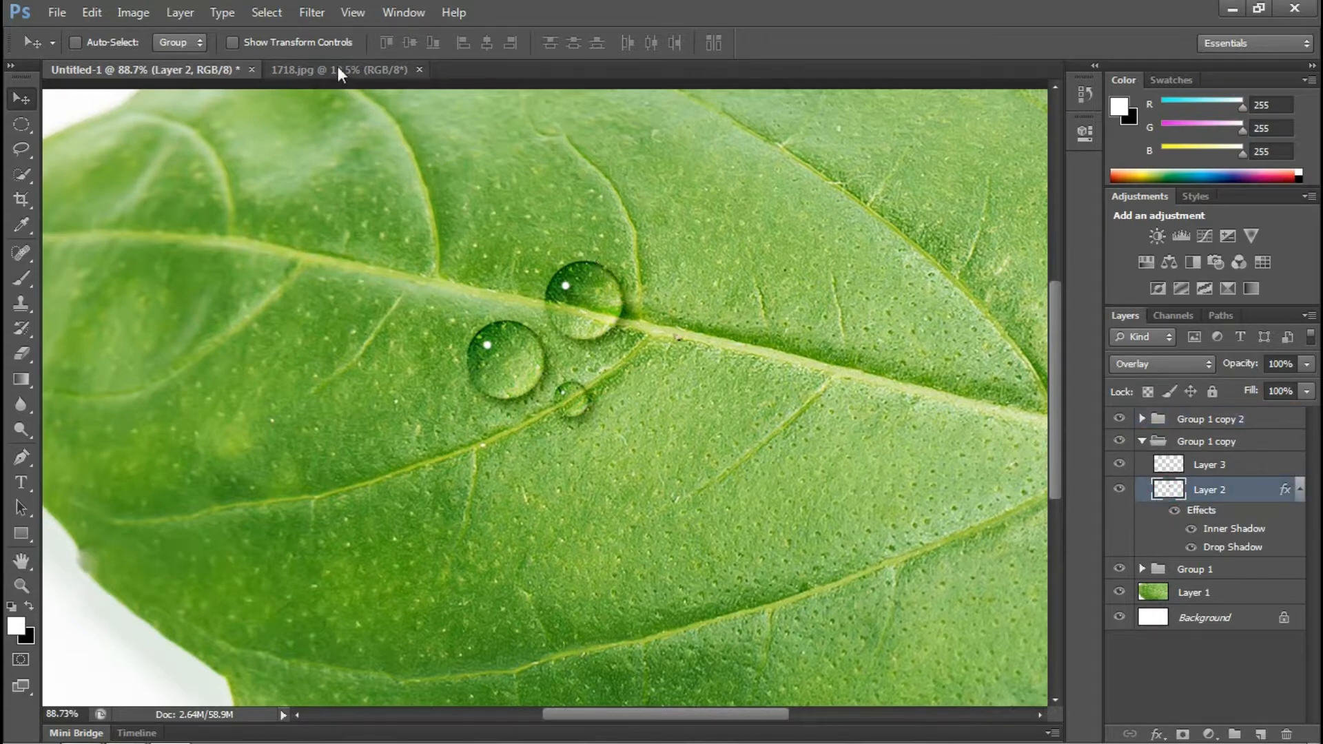
left_click(311, 20)
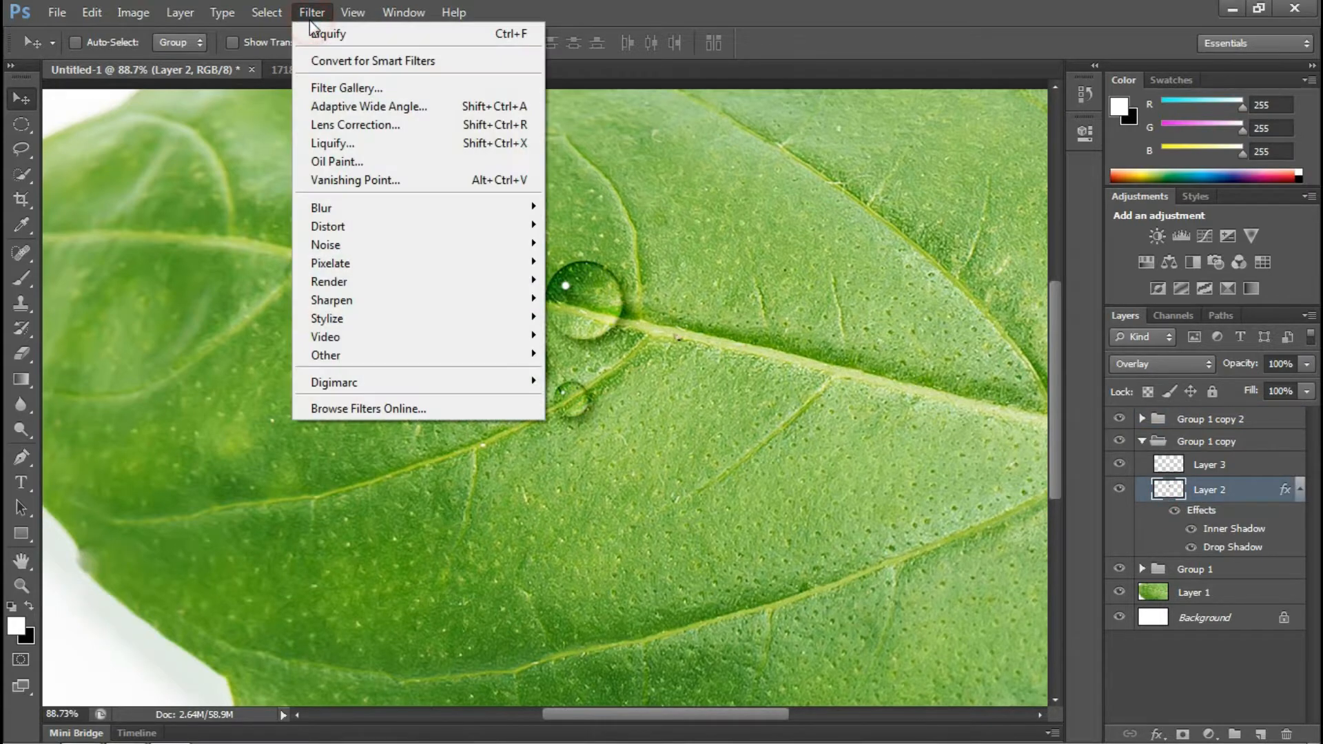
left_click(333, 145)
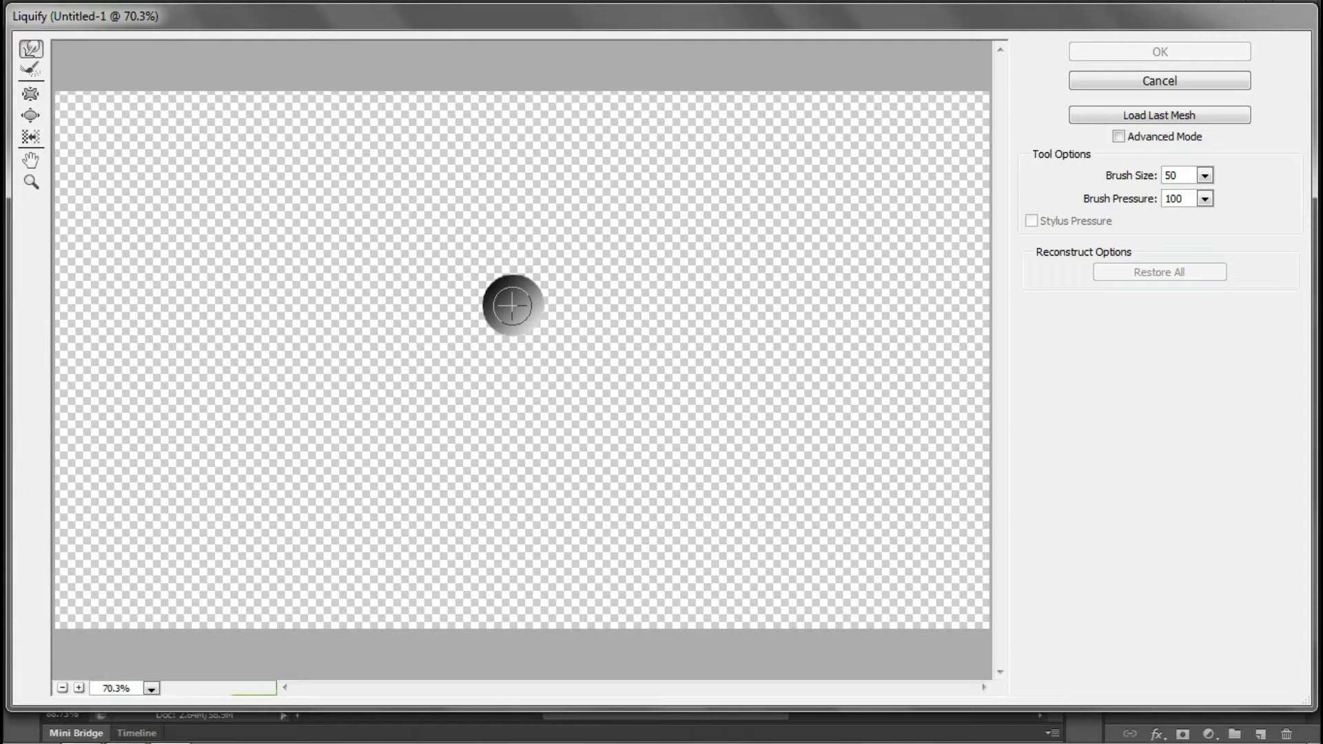
key("bracketright")
key("bracketright")
key("bracketright")
key("bracketright")
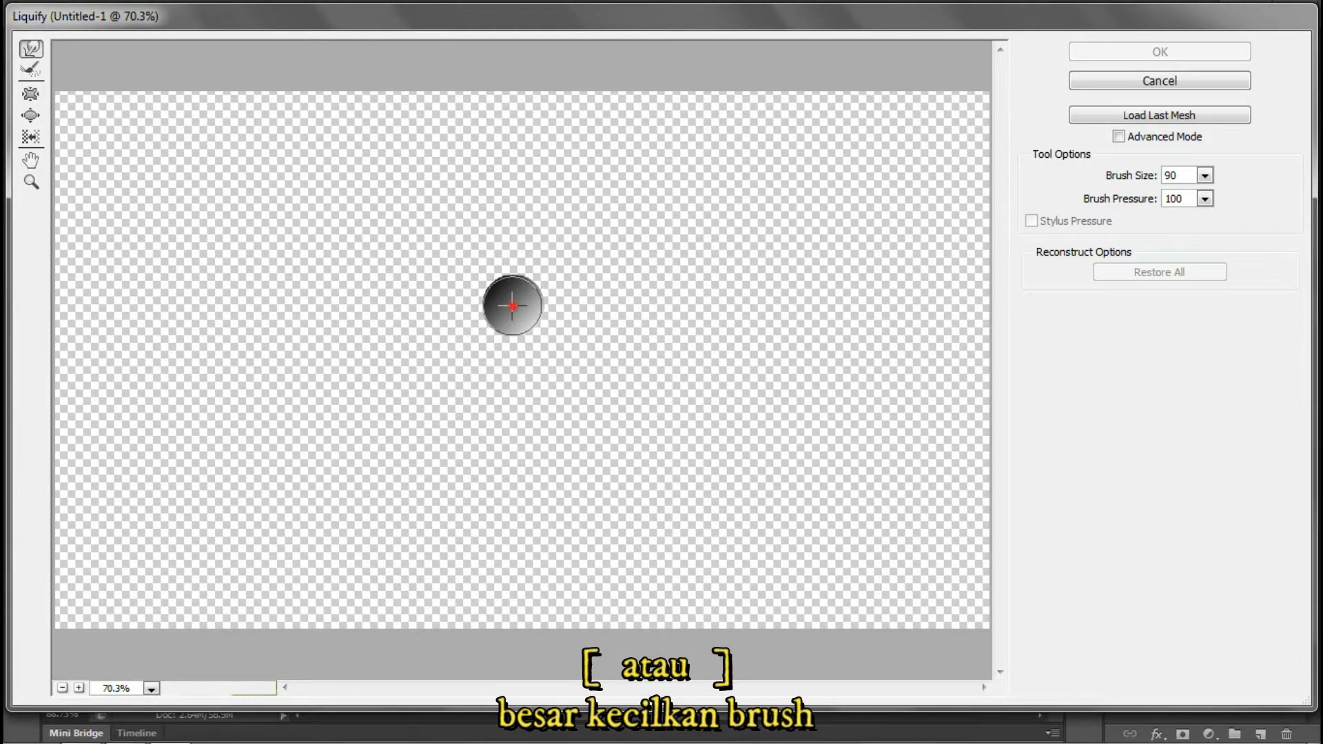
left_click_drag(512, 305, 534, 185)
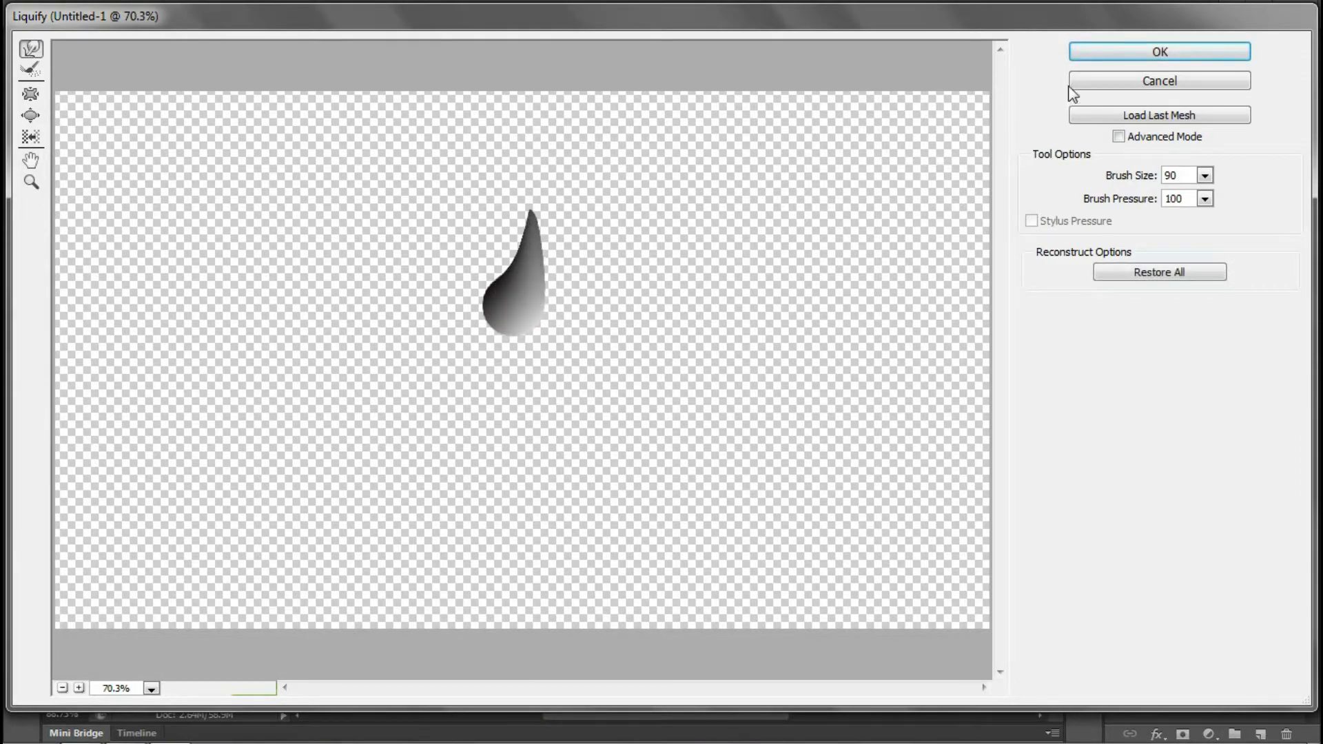
left_click(1113, 55)
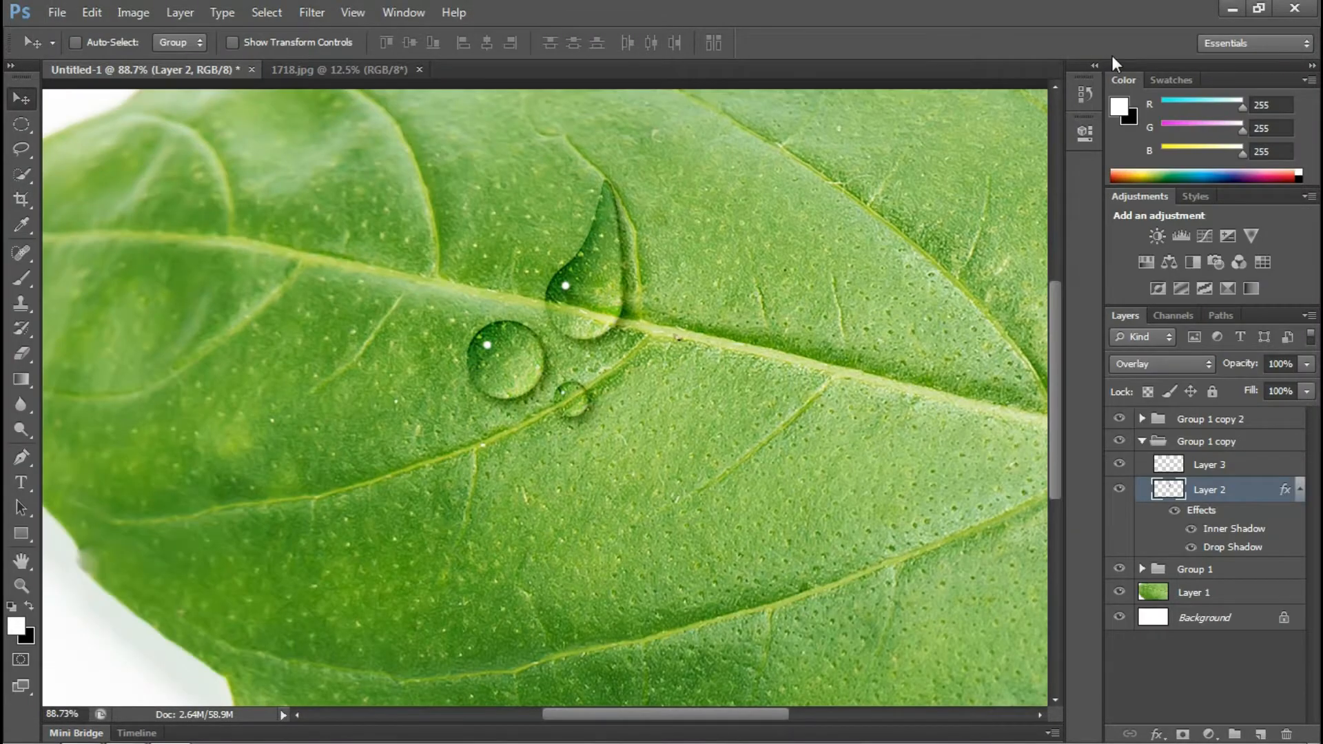